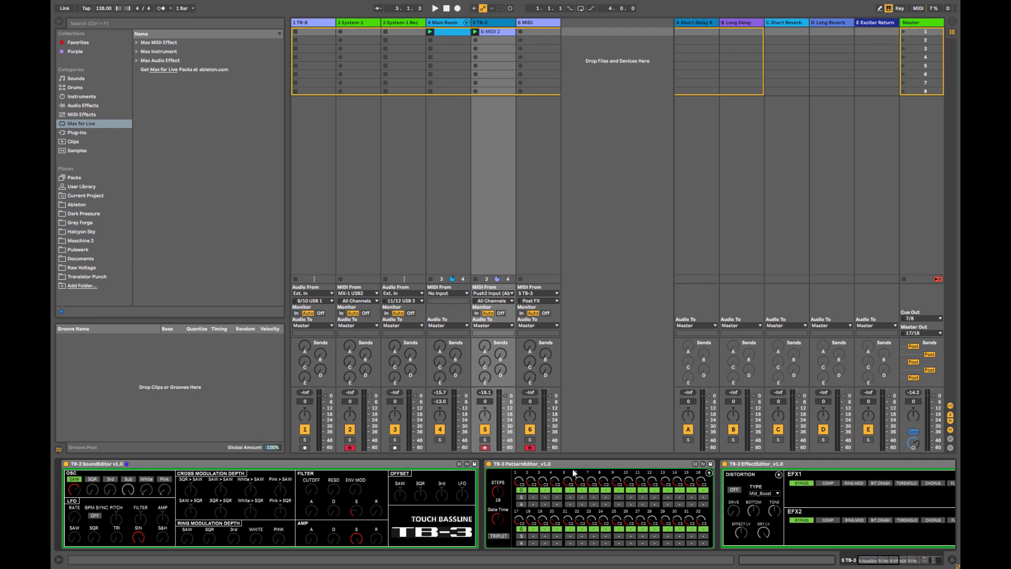
# Raise the filter cutoff slightly in the TB-3 SoundEditor and look over the remaining devices in the chain
pyautogui.click(193, 464)
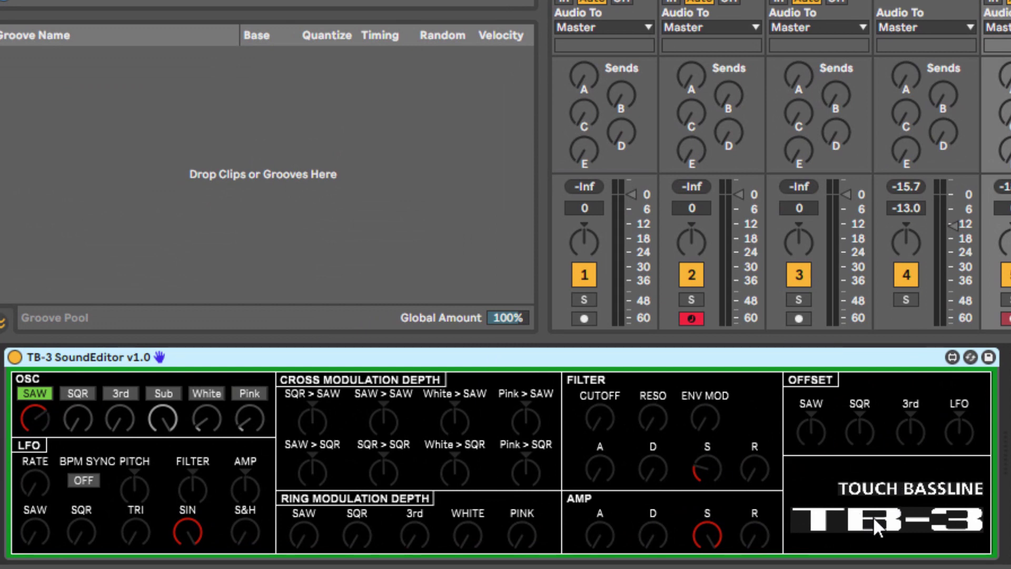
pyautogui.click(922, 520)
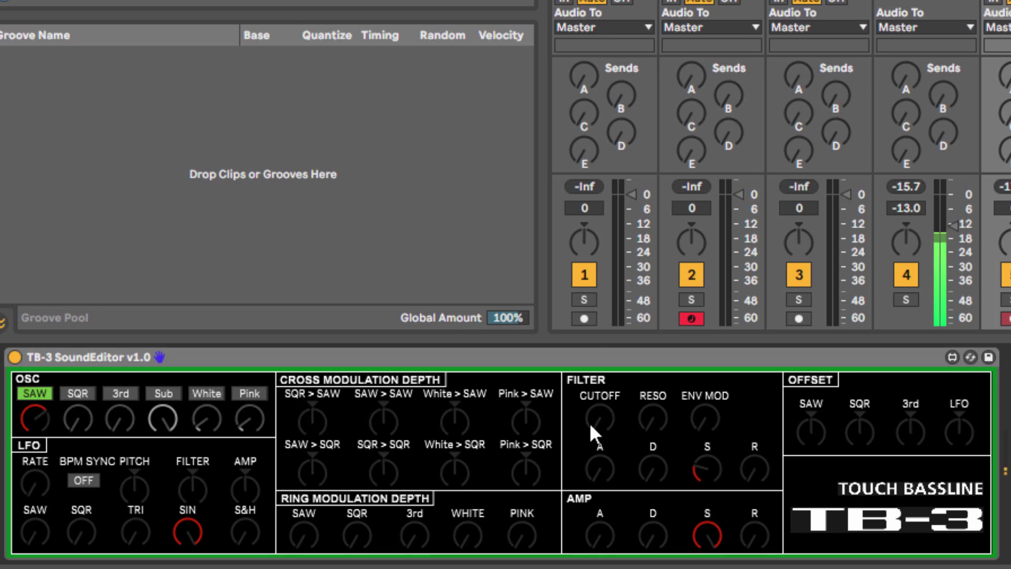
pyautogui.moveTo(590, 422)
pyautogui.mouseDown()
pyautogui.moveTo(590, 389)
pyautogui.moveTo(590, 422)
pyautogui.mouseUp()
pyautogui.hscroll(10, 505, 453)
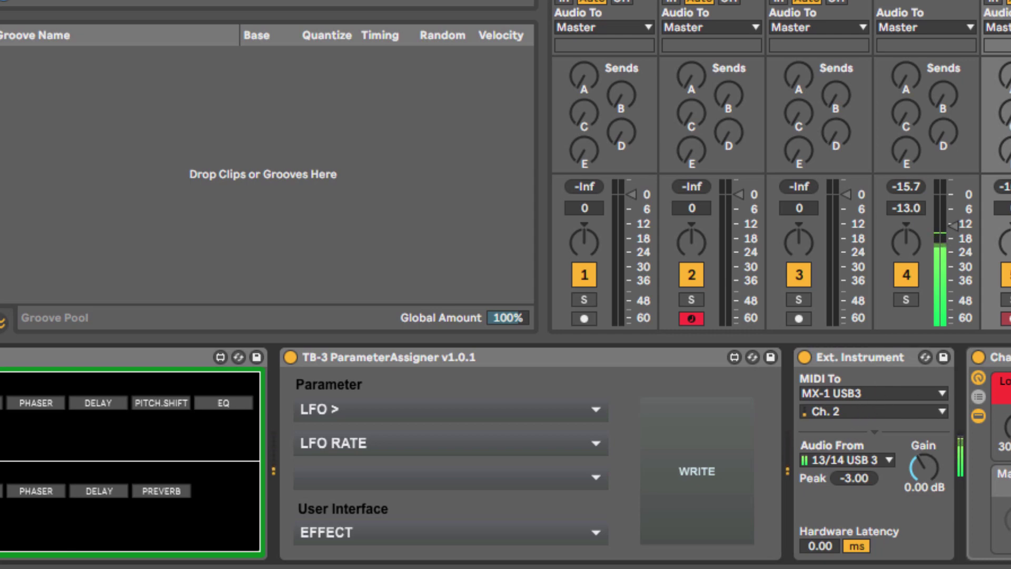
pyautogui.hscroll(-10, 929, 396)
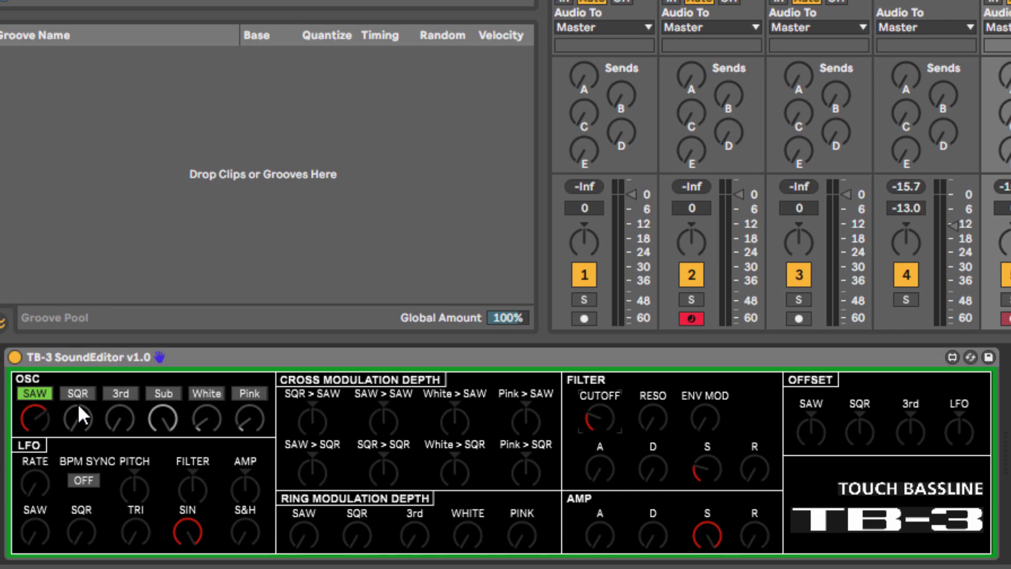
# Bring in the SQR oscillator and balance its level against the SAW oscillator
pyautogui.moveTo(78, 419); pyautogui.dragTo(78, 400)
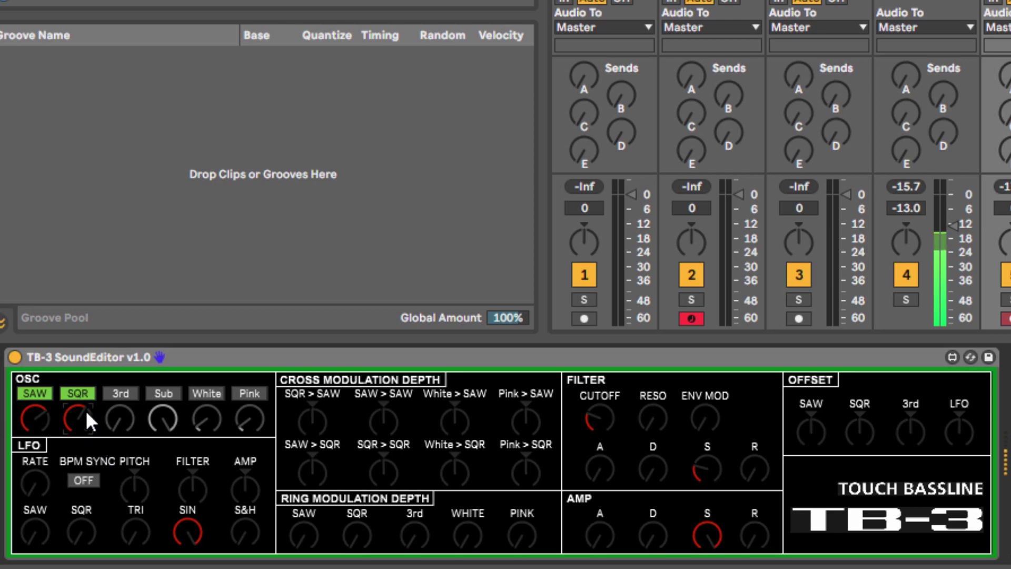
pyautogui.moveTo(86, 409); pyautogui.dragTo(86, 392)
pyautogui.moveTo(45, 422); pyautogui.dragTo(45, 453)
pyautogui.moveTo(86, 418); pyautogui.dragTo(46, 406)
# Raise the SQR offset, compare the sound with the SAW oscillator off and on, and raise the SQR level
pyautogui.moveTo(864, 424); pyautogui.dragTo(864, 396)
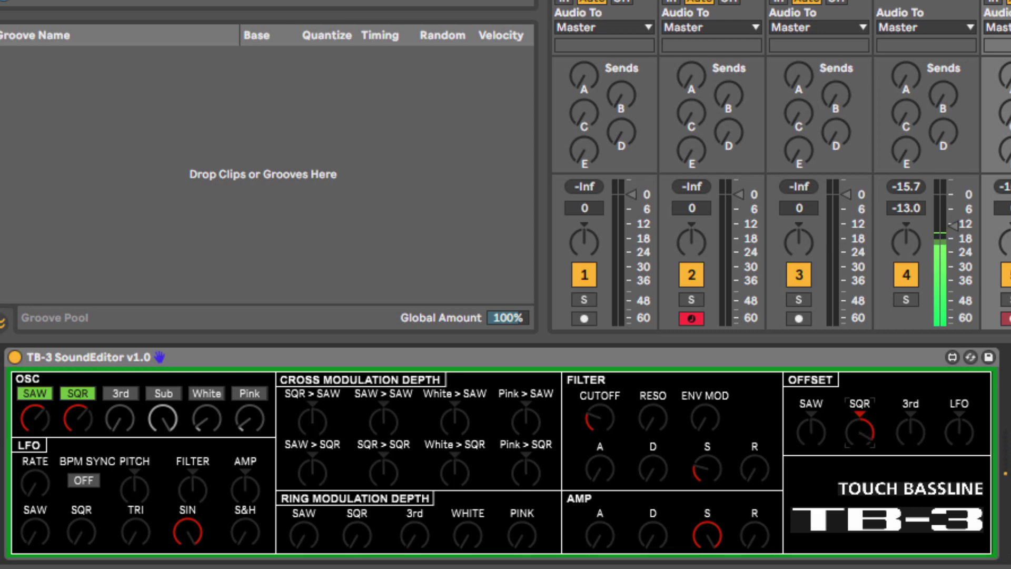
pyautogui.click(48, 392)
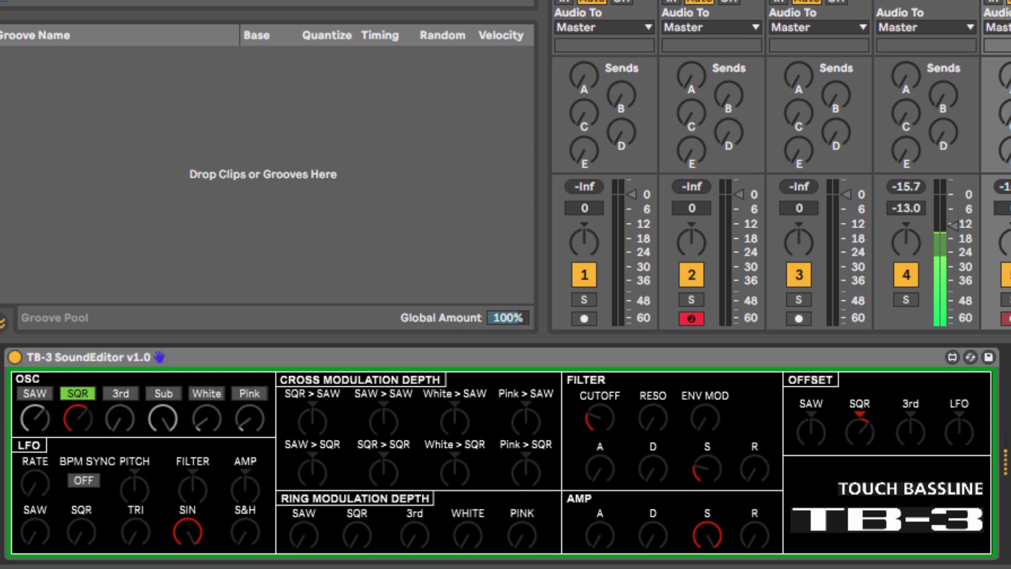
pyautogui.click(45, 395)
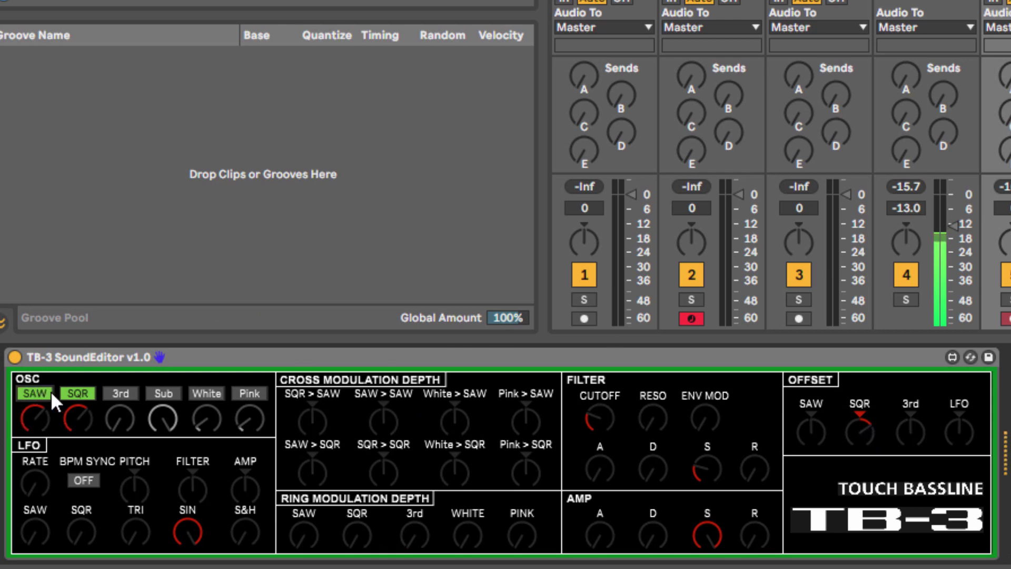
pyautogui.moveTo(81, 417); pyautogui.dragTo(81, 415)
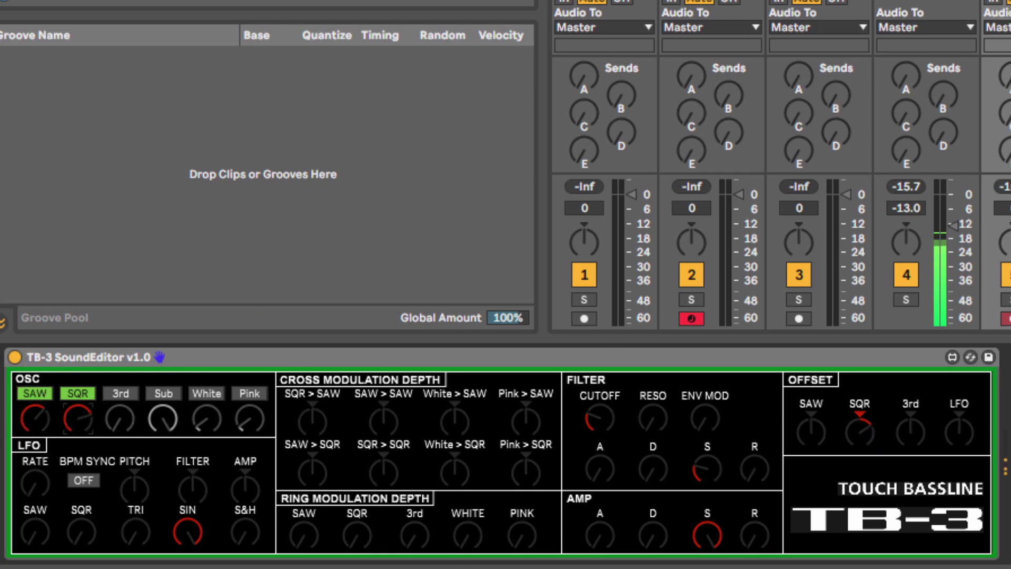
# Enable the 3rd oscillator and raise its offset and level
pyautogui.click(123, 392)
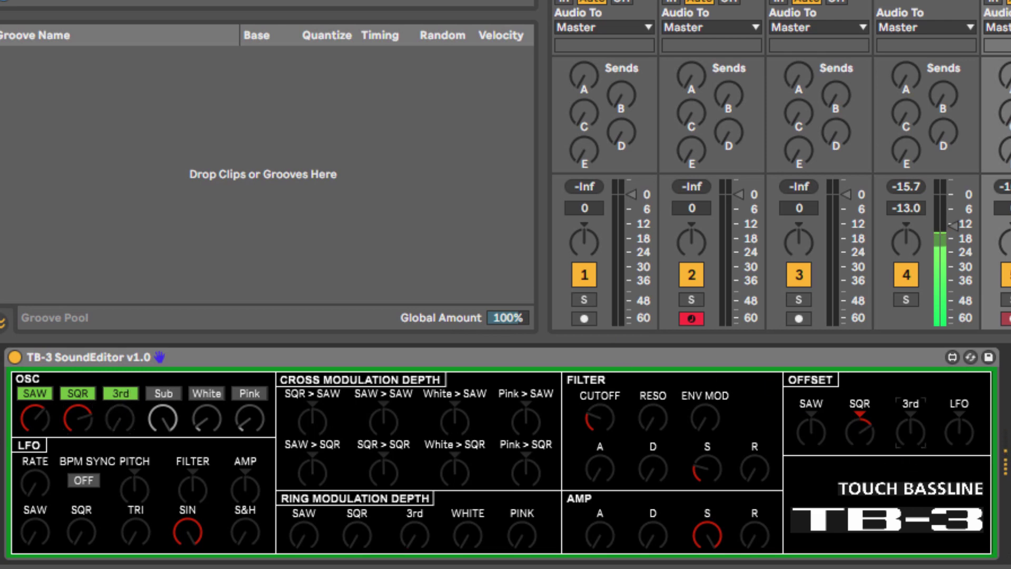
pyautogui.moveTo(910, 431); pyautogui.dragTo(910, 428)
pyautogui.moveTo(126, 416); pyautogui.dragTo(125, 406)
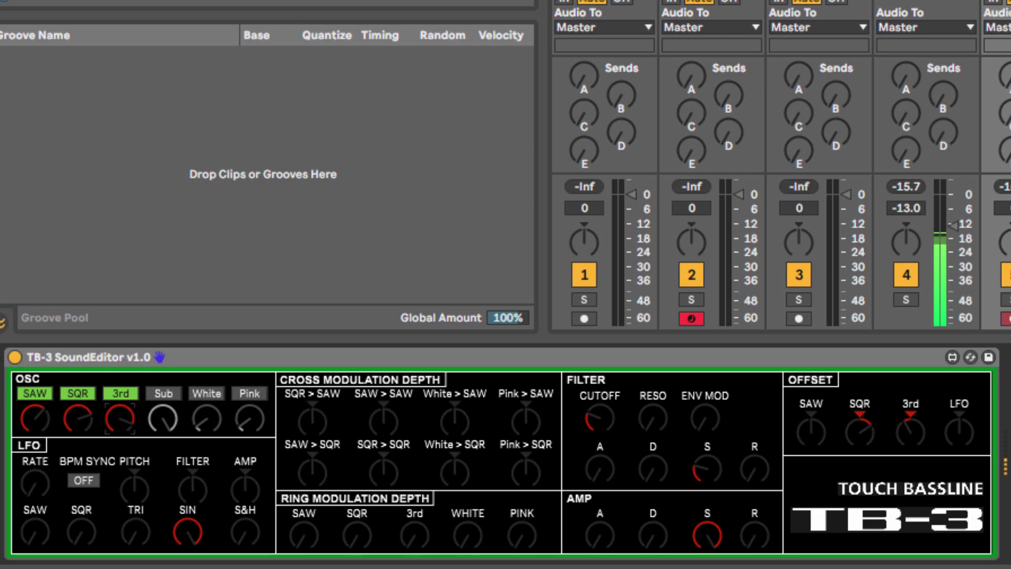
# Add the Sub oscillator and White noise to the sound at moderate levels
pyautogui.click(168, 393)
pyautogui.moveTo(165, 416); pyautogui.dragTo(165, 405)
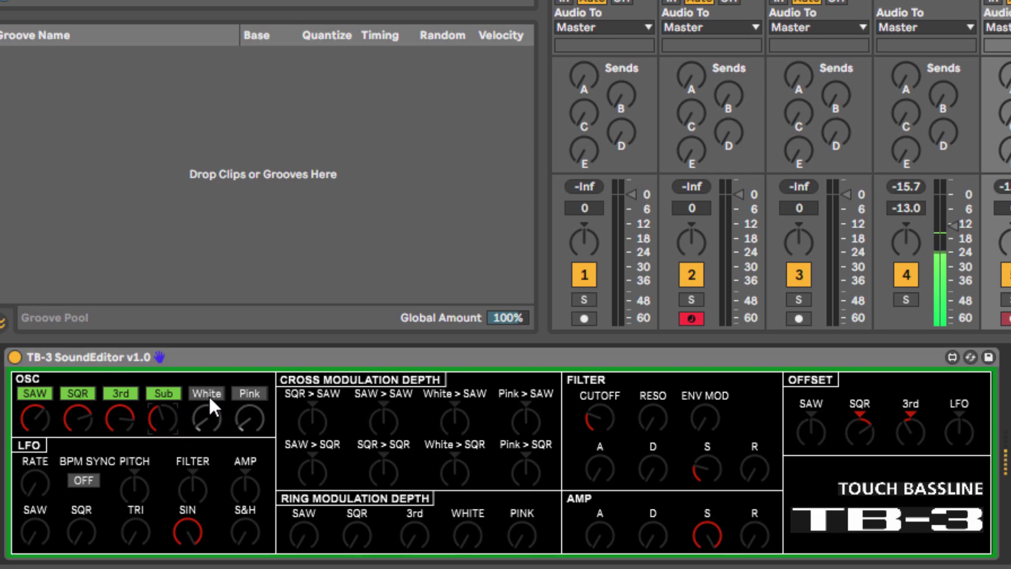
pyautogui.moveTo(207, 419)
pyautogui.mouseDown()
pyautogui.moveTo(206, 398)
pyautogui.moveTo(206, 416)
pyautogui.mouseUp()
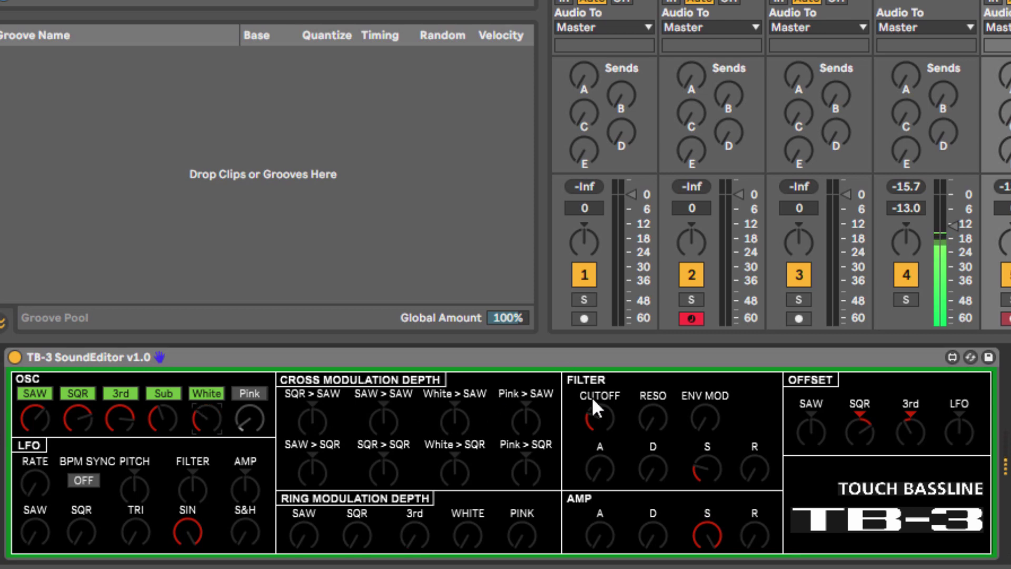
# Raise the filter's cutoff, resonance and envelope modulation, and mute track 4
pyautogui.moveTo(599, 416); pyautogui.dragTo(599, 390)
pyautogui.moveTo(659, 425); pyautogui.dragTo(707, 416)
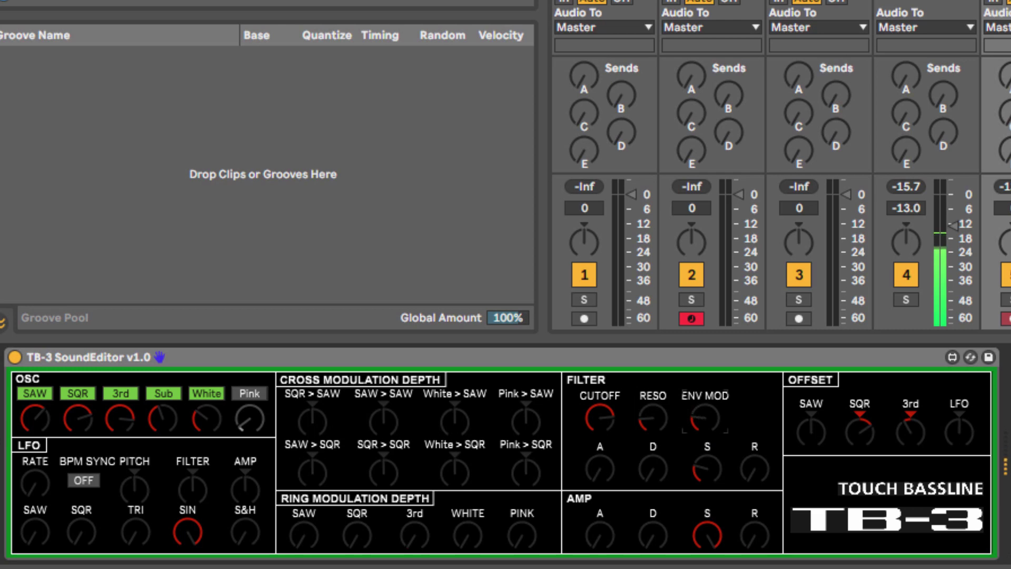
pyautogui.click(906, 274)
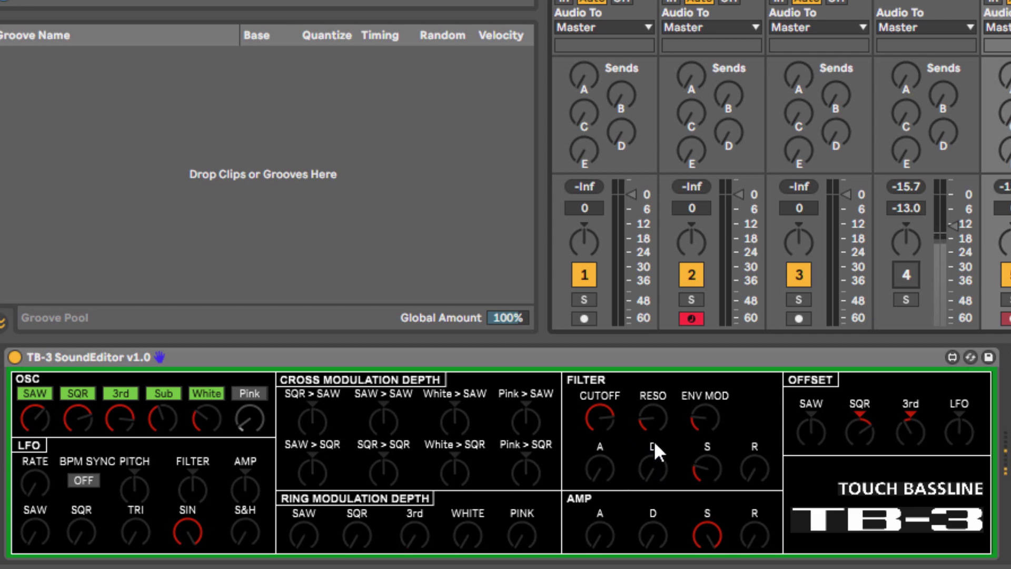
# Shape the filter envelope by raising its decay, sustain and release and adding a little attack
pyautogui.moveTo(662, 473); pyautogui.dragTo(691, 453)
pyautogui.moveTo(752, 483); pyautogui.dragTo(752, 464)
pyautogui.moveTo(600, 471); pyautogui.dragTo(600, 467)
# Shape the amp envelope with more attack, decay and release and less sustain, and shorten the filter envelope's release
pyautogui.moveTo(755, 536); pyautogui.dragTo(755, 530)
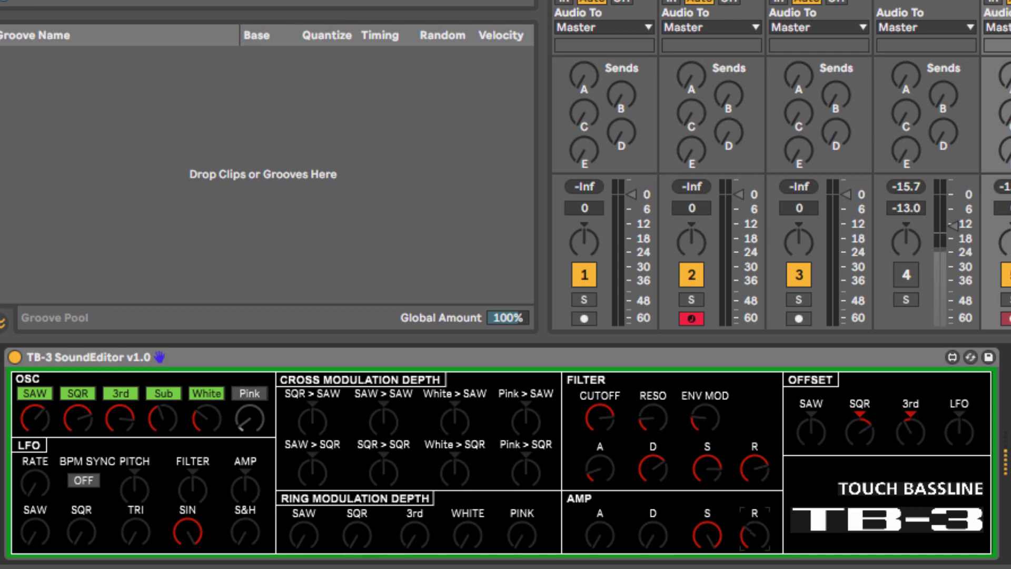
pyautogui.moveTo(652, 537); pyautogui.dragTo(602, 546)
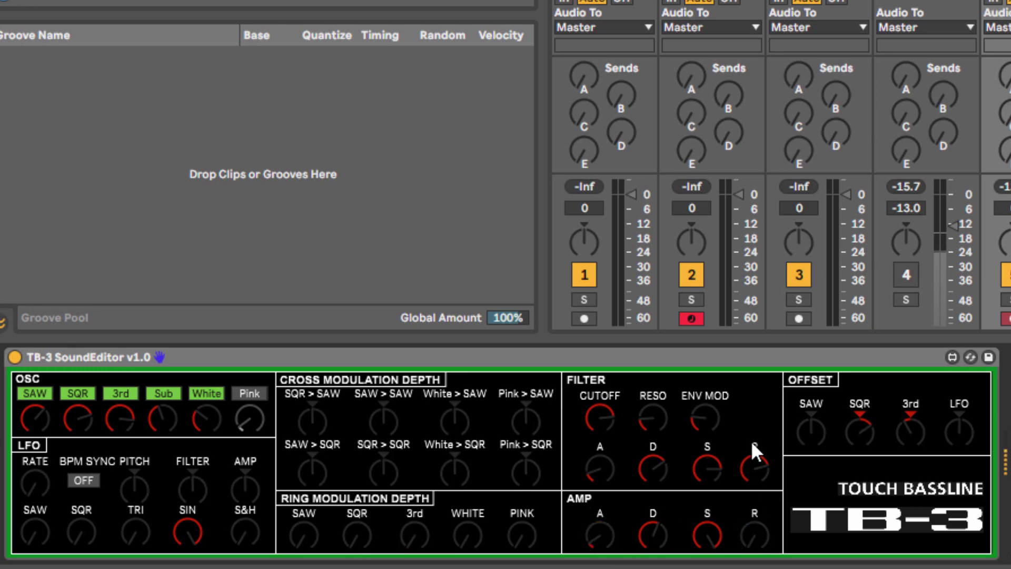
pyautogui.click(755, 466)
pyautogui.moveTo(752, 482); pyautogui.dragTo(708, 558)
pyautogui.click(707, 537)
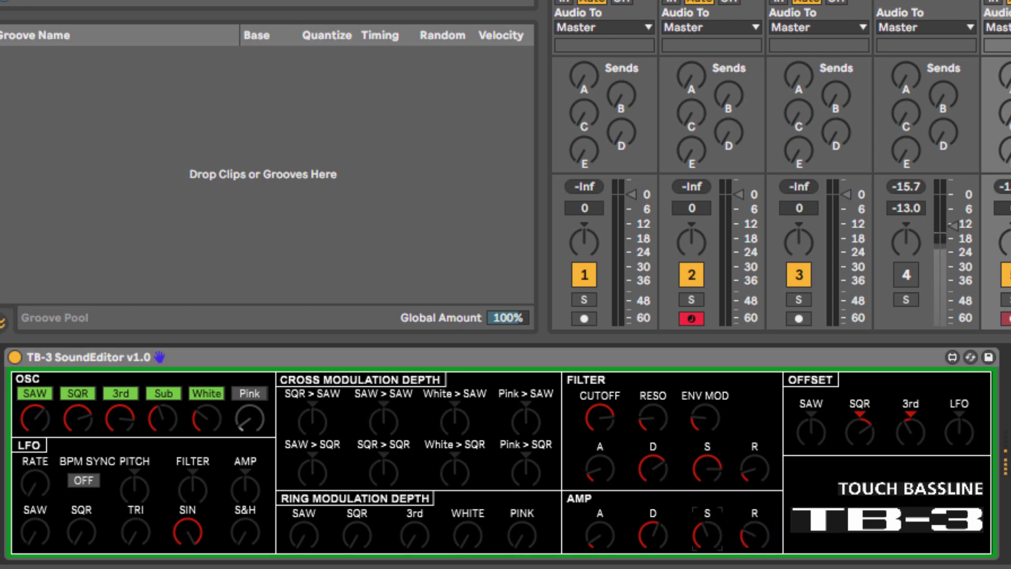
# Turn off the White noise, lower the Sub level, and try the SQR ring modulation depth
pyautogui.click(190, 392)
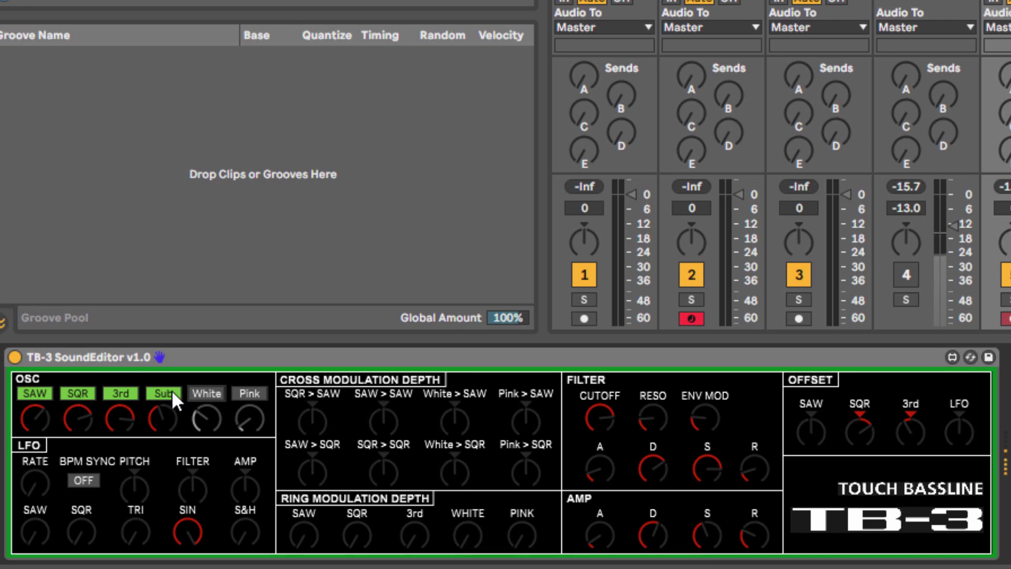
pyautogui.moveTo(162, 419)
pyautogui.mouseDown()
pyautogui.moveTo(162, 403)
pyautogui.moveTo(162, 430)
pyautogui.moveTo(162, 417)
pyautogui.mouseUp()
pyautogui.moveTo(361, 538)
pyautogui.mouseDown()
pyautogui.moveTo(362, 513)
pyautogui.moveTo(361, 538)
pyautogui.mouseUp()
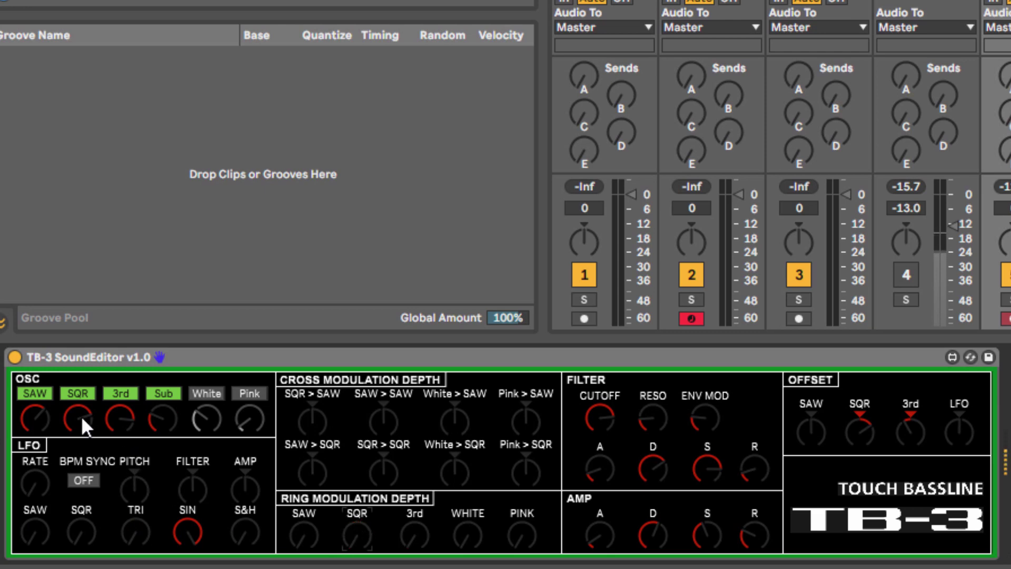
# Lower the SQR level to zero, raise the SQR > SAW cross modulation depth, and adjust the SQR offset
pyautogui.moveTo(81, 422); pyautogui.dragTo(82, 448)
pyautogui.moveTo(311, 424); pyautogui.dragTo(311, 416)
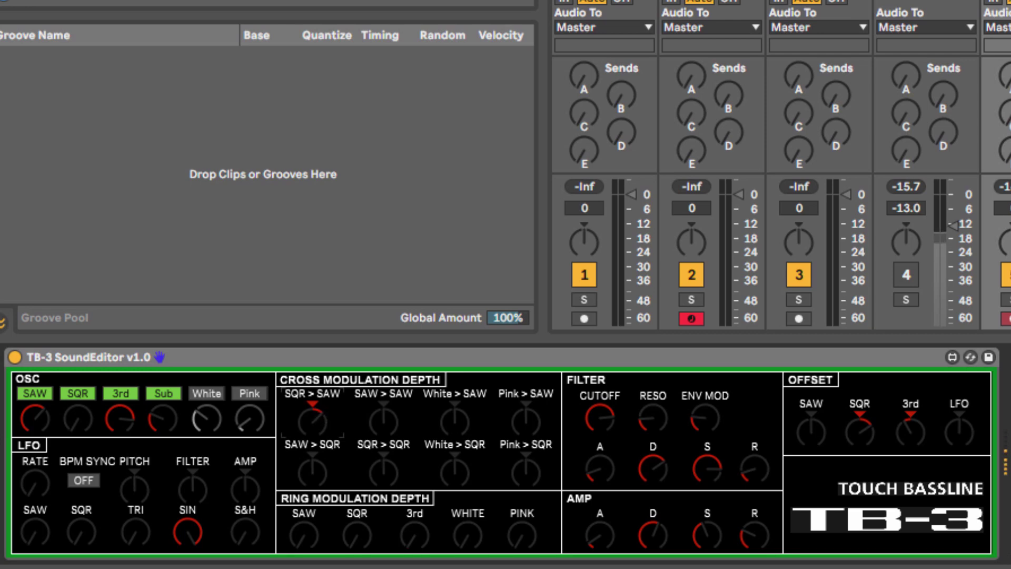
pyautogui.click(862, 444)
pyautogui.moveTo(861, 444)
pyautogui.mouseDown()
pyautogui.moveTo(862, 458)
pyautogui.moveTo(862, 435)
pyautogui.mouseUp()
# Lower the 3rd and Sub levels to zero, return SQR > SAW cross modulation to centre, and raise the SQR level
pyautogui.moveTo(124, 407); pyautogui.dragTo(174, 430)
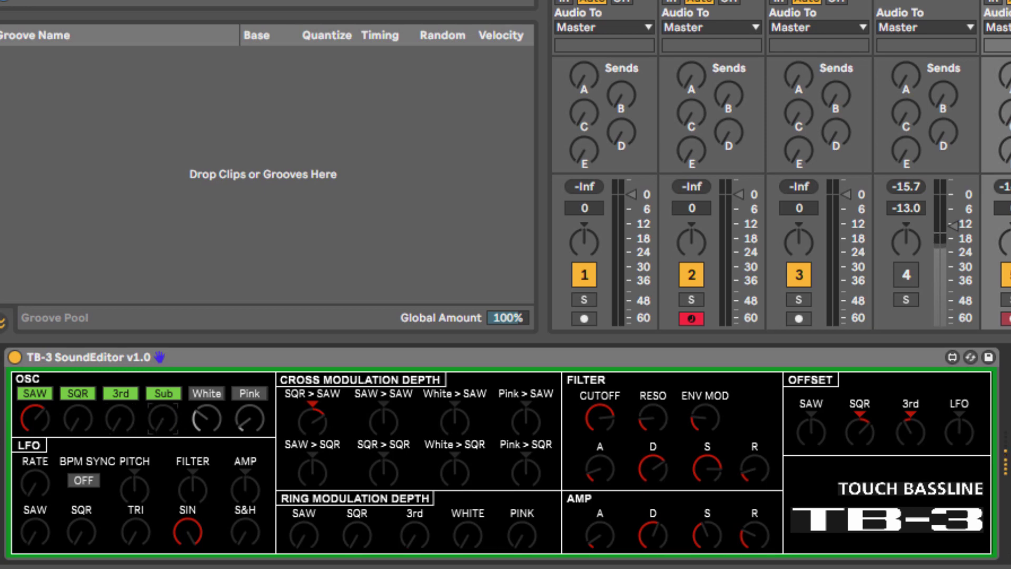
pyautogui.moveTo(314, 420); pyautogui.dragTo(314, 410)
pyautogui.moveTo(313, 409); pyautogui.dragTo(314, 427)
pyautogui.moveTo(64, 420); pyautogui.dragTo(64, 406)
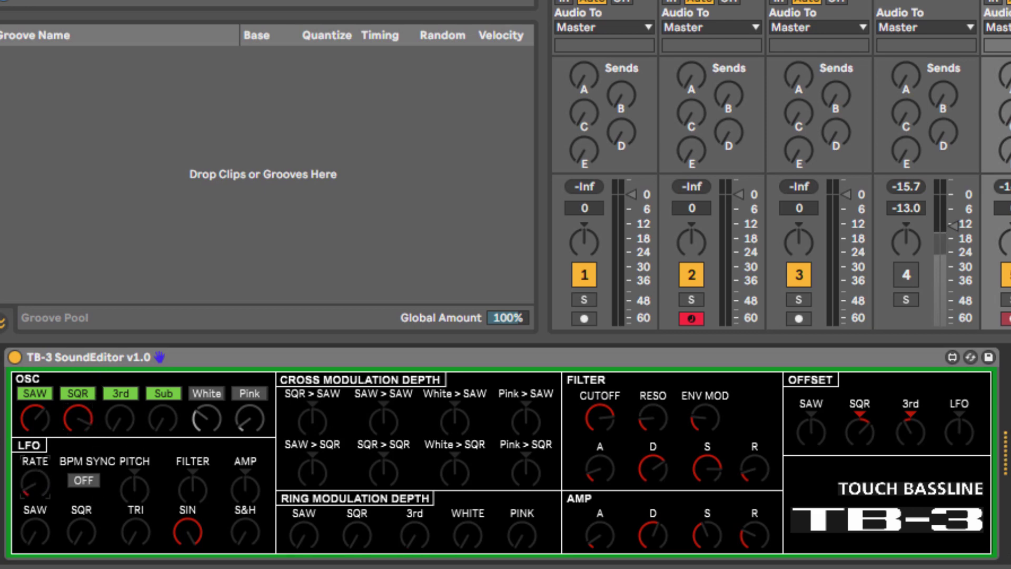
# Turn on the LFO's BPM sync, raise its rate and filter depth, and lower the filter cutoff
pyautogui.click(83, 480)
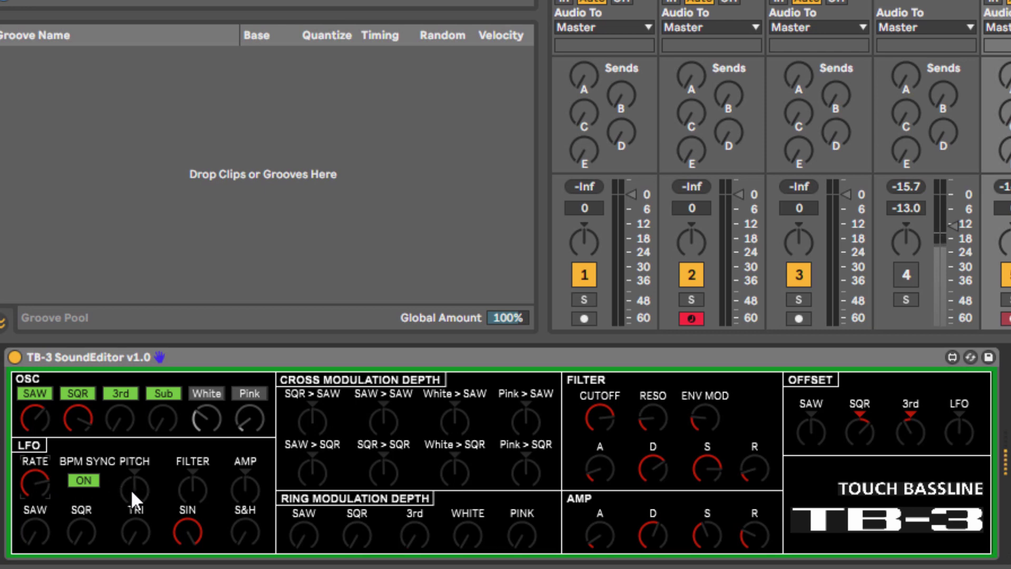
pyautogui.moveTo(81, 543)
pyautogui.mouseDown()
pyautogui.moveTo(81, 527)
pyautogui.moveTo(81, 550)
pyautogui.mouseUp()
pyautogui.moveTo(199, 480); pyautogui.dragTo(199, 459)
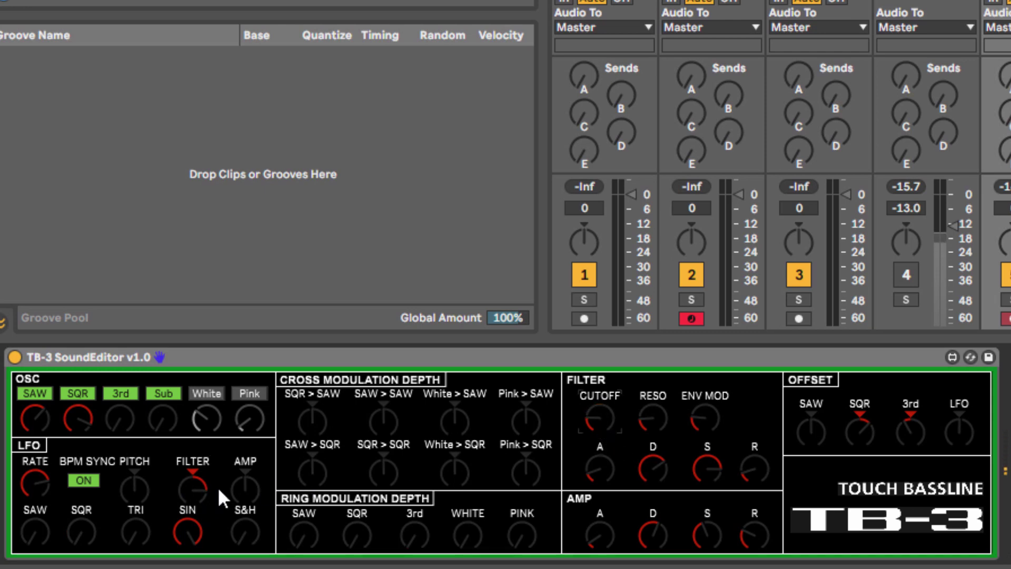
# Lower the LFO rate and SIN amount, raise the LFO amp depth, and readjust the filter cutoff and SQR level
pyautogui.moveTo(31, 480); pyautogui.dragTo(30, 490)
pyautogui.moveTo(188, 532)
pyautogui.mouseDown()
pyautogui.moveTo(188, 548)
pyautogui.moveTo(187, 517)
pyautogui.mouseUp()
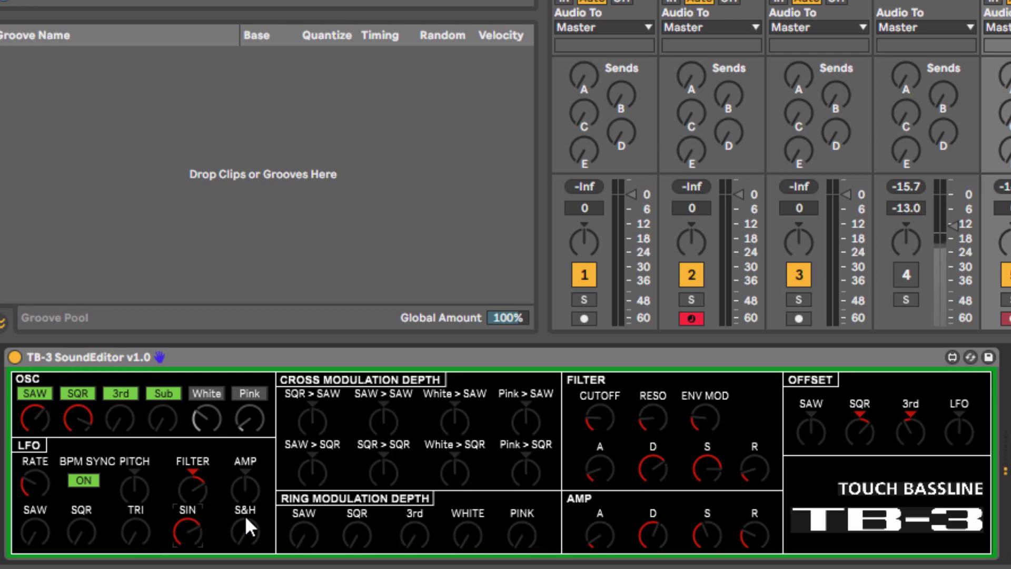
pyautogui.moveTo(253, 482); pyautogui.dragTo(253, 469)
pyautogui.click(600, 421)
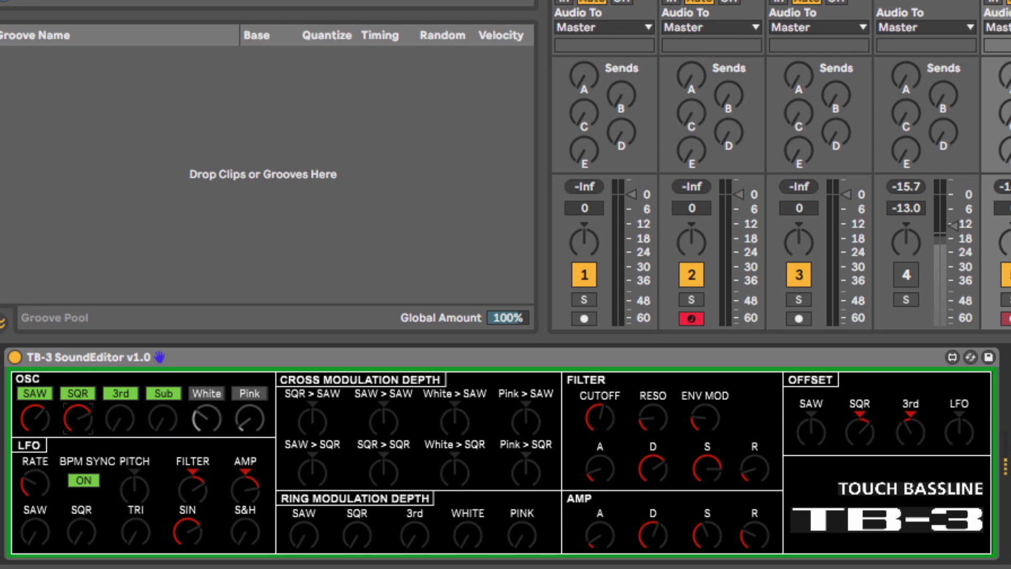
pyautogui.moveTo(78, 419); pyautogui.dragTo(78, 427)
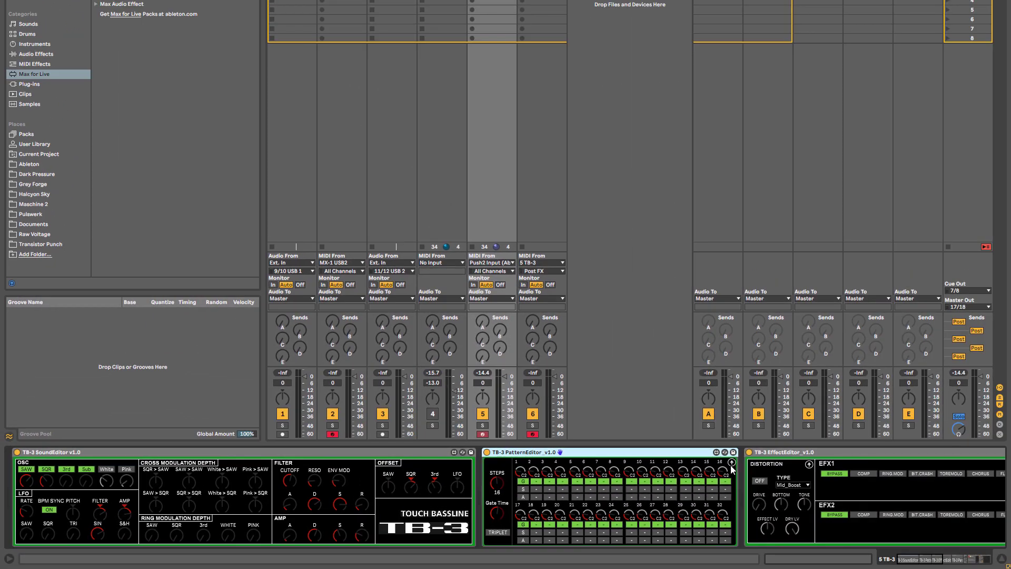
# Send the current 16-step pattern from the TB-3 PatternEditor to the synth
pyautogui.click(732, 463)
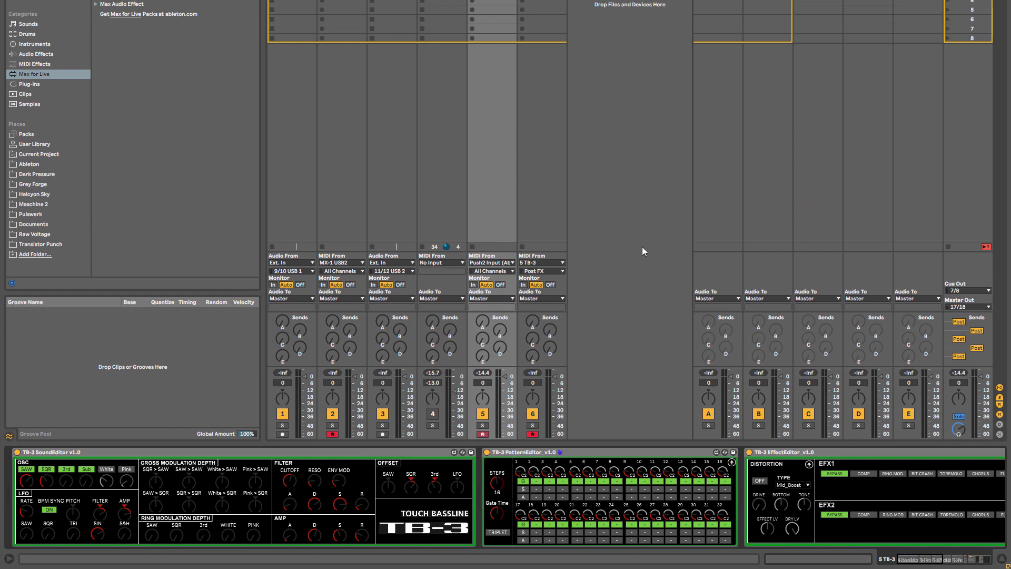
pyautogui.click(732, 463)
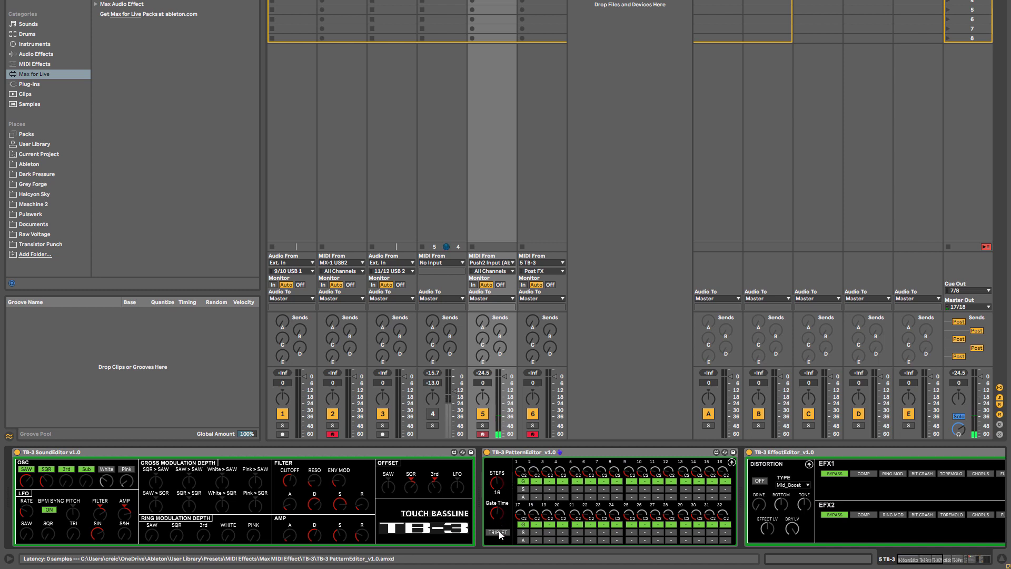
pyautogui.click(732, 464)
# Turn on slide for steps 4, 7 and 11 in the PatternEditor, setting step 7 to F2 and step 11 to G2
pyautogui.click(941, 559)
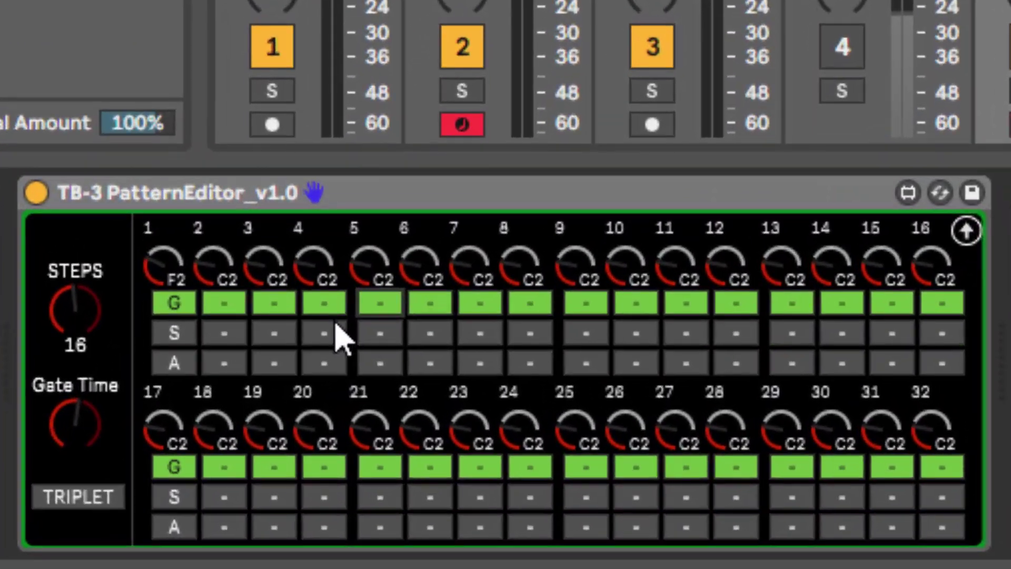
pyautogui.click(297, 488)
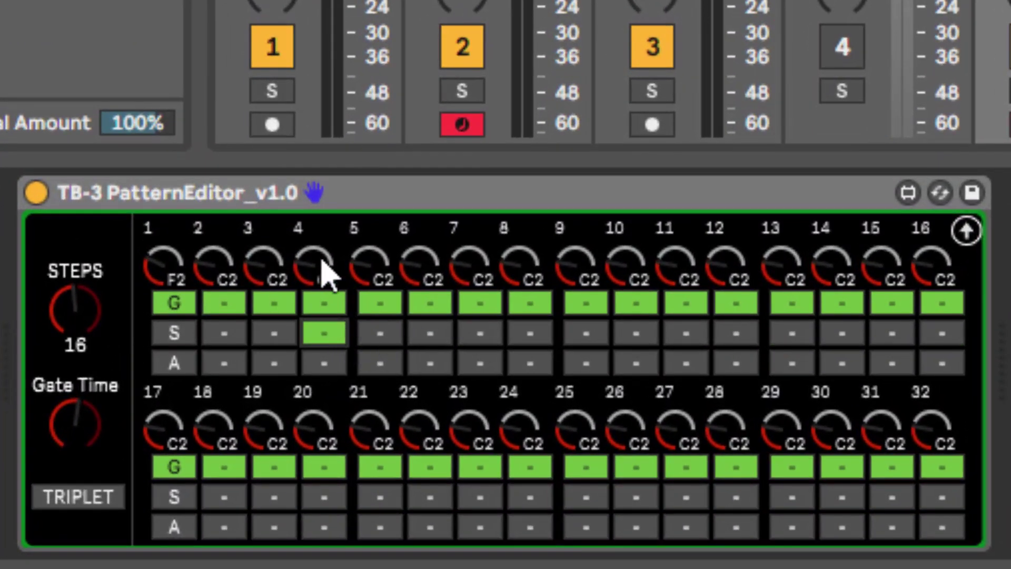
pyautogui.click(480, 336)
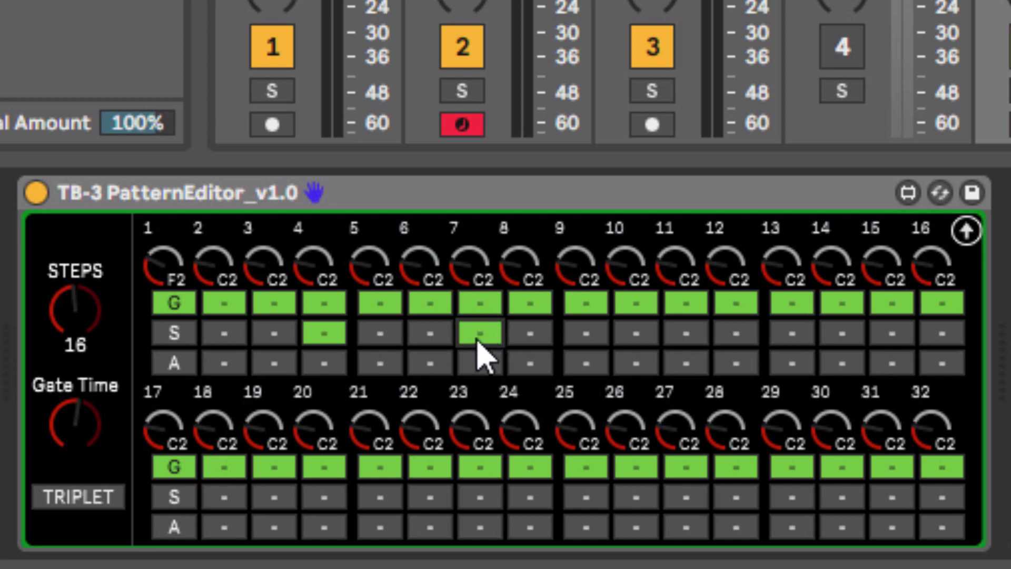
pyautogui.moveTo(474, 280); pyautogui.dragTo(474, 266)
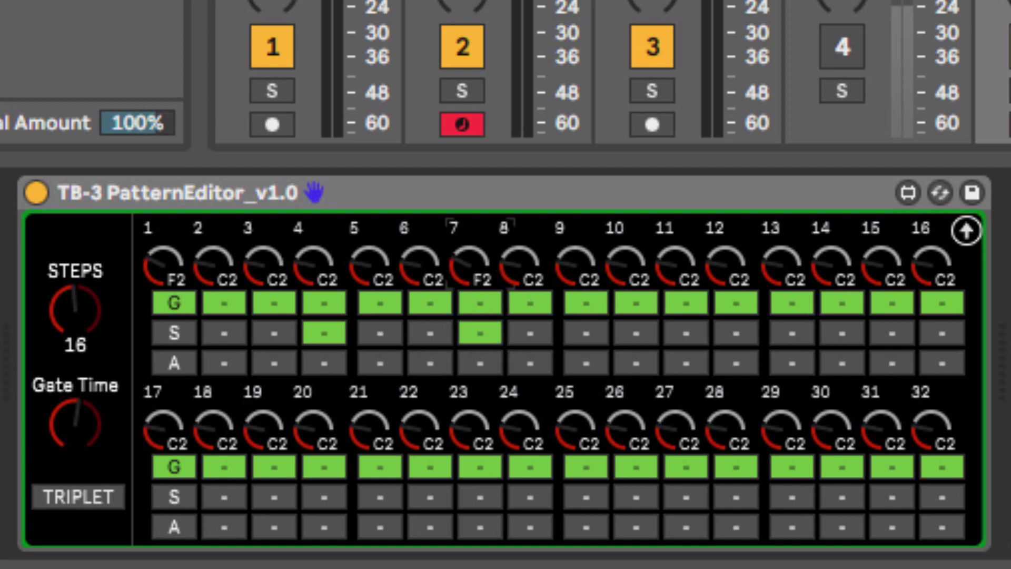
pyautogui.click(690, 336)
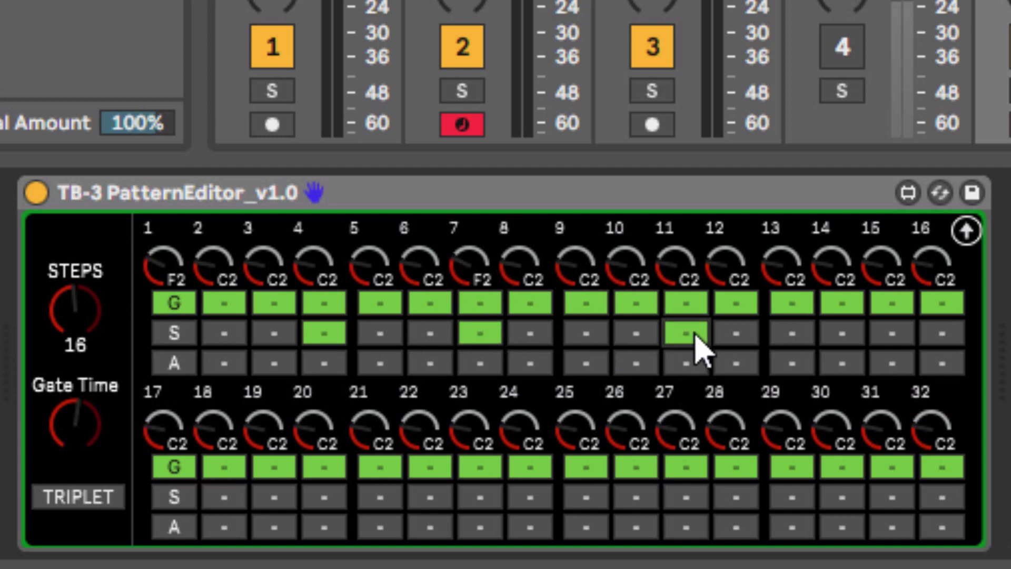
pyautogui.moveTo(680, 279); pyautogui.dragTo(680, 256)
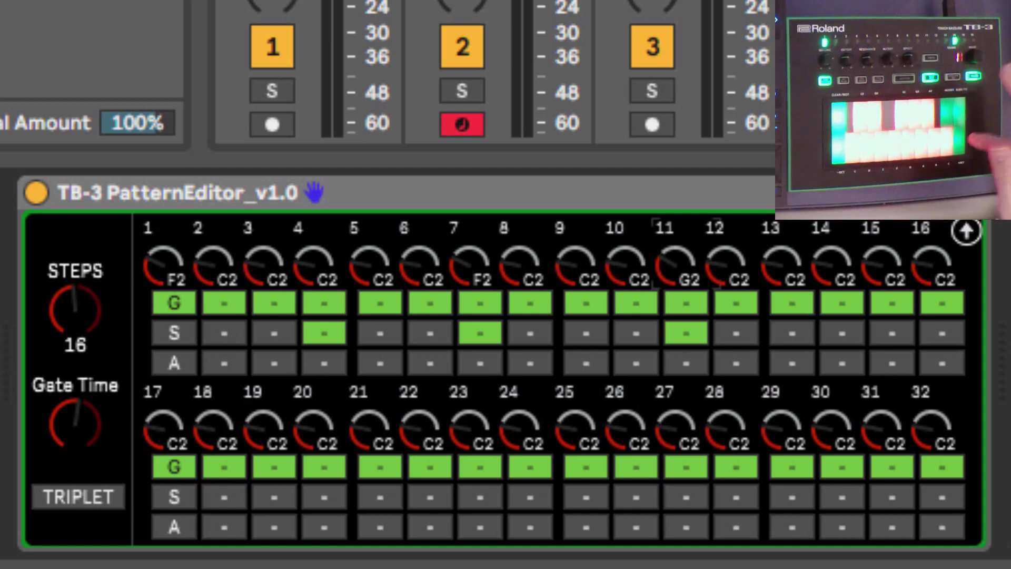
# Toggle step 1's gate off and back on, and turn off the slide on step 4
pyautogui.click(177, 304)
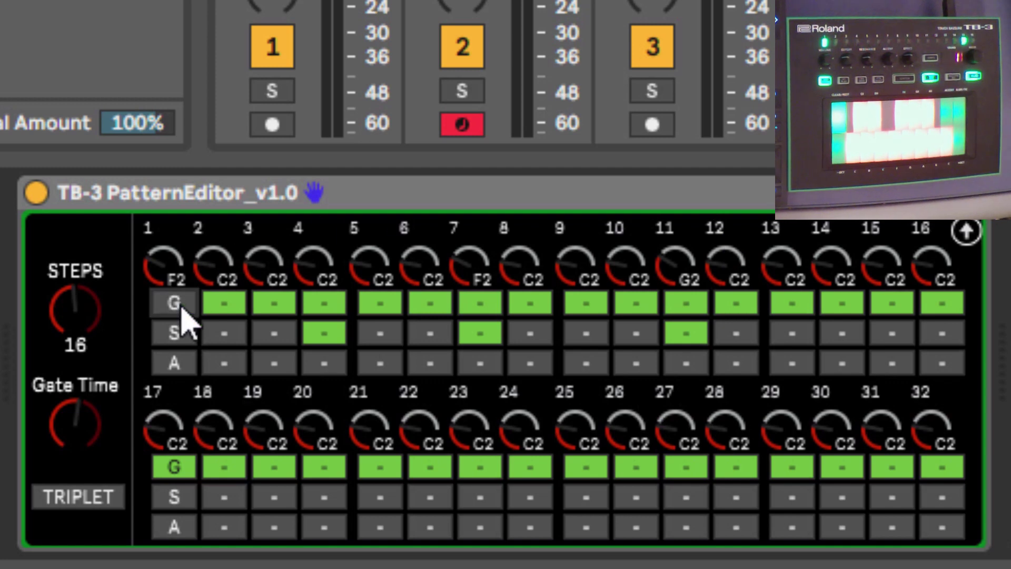
pyautogui.click(181, 309)
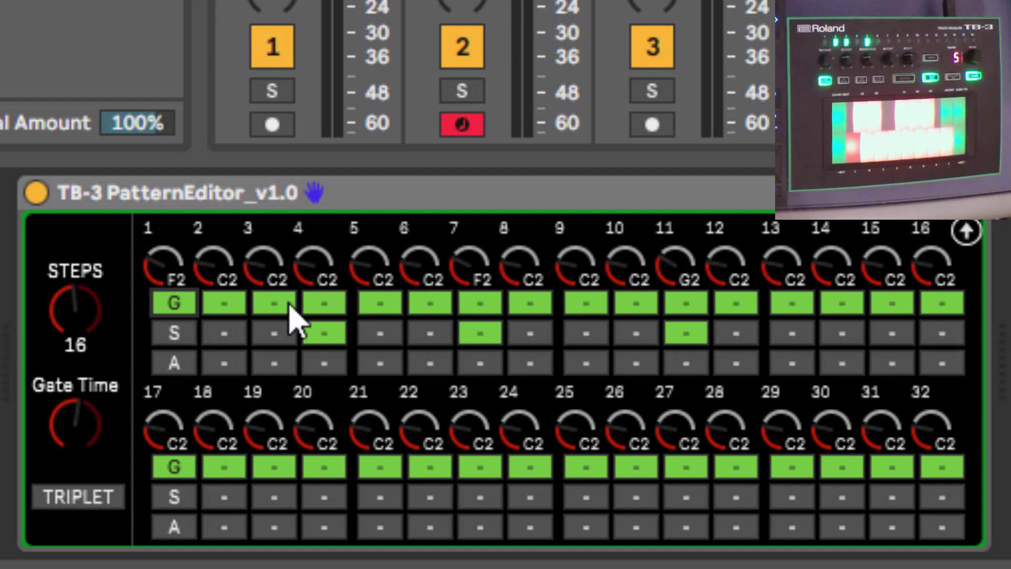
pyautogui.moveTo(265, 261); pyautogui.dragTo(265, 250)
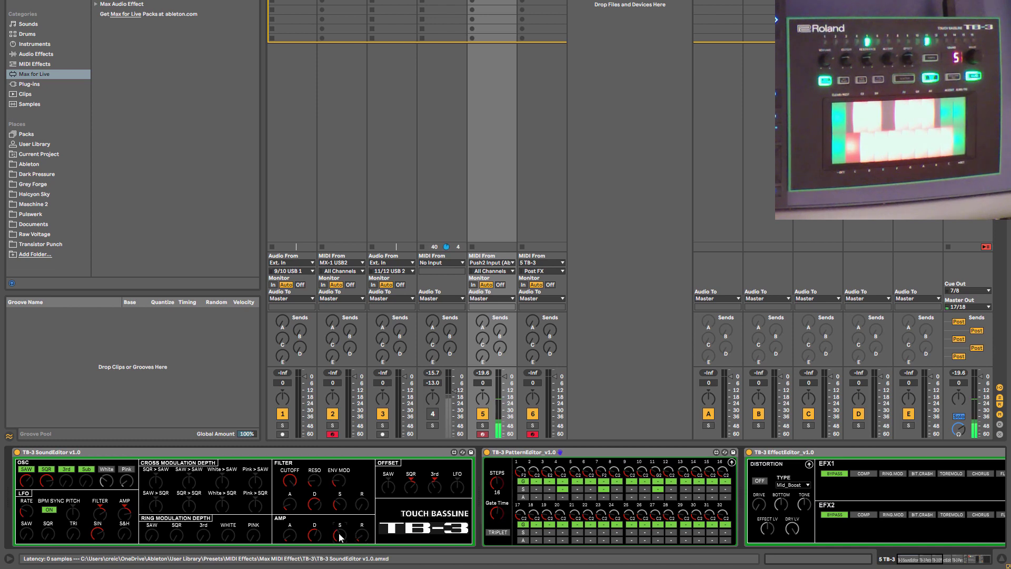
pyautogui.click(565, 492)
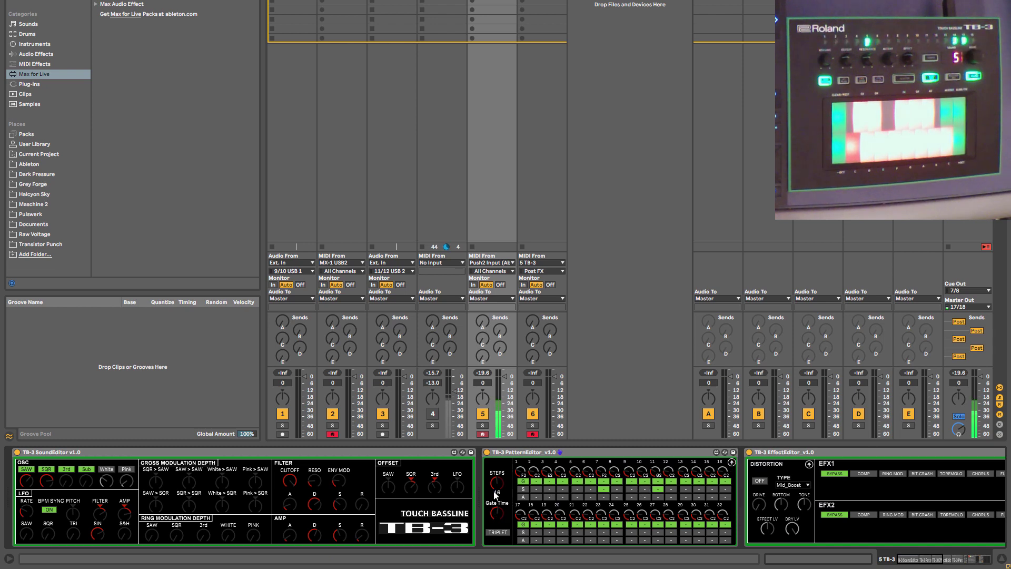
# Try a pattern length of 32 steps and return it to 16
pyautogui.moveTo(495, 495); pyautogui.dragTo(495, 478)
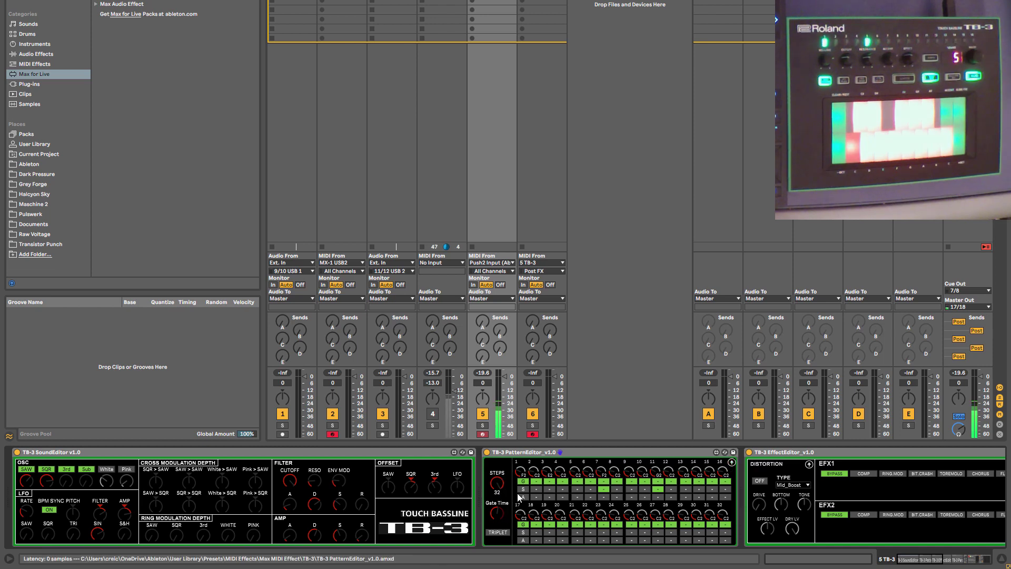
pyautogui.moveTo(497, 483); pyautogui.dragTo(497, 499)
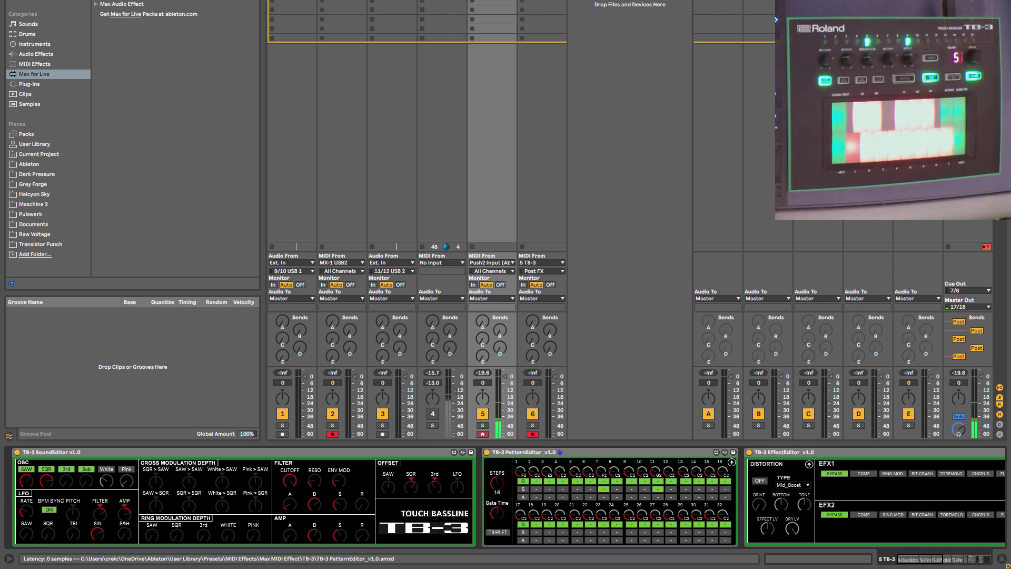
# Switch off the TB-3 PatternEditor device and raise the filter cutoff in the SoundEditor
pyautogui.click(487, 461)
pyautogui.click(487, 452)
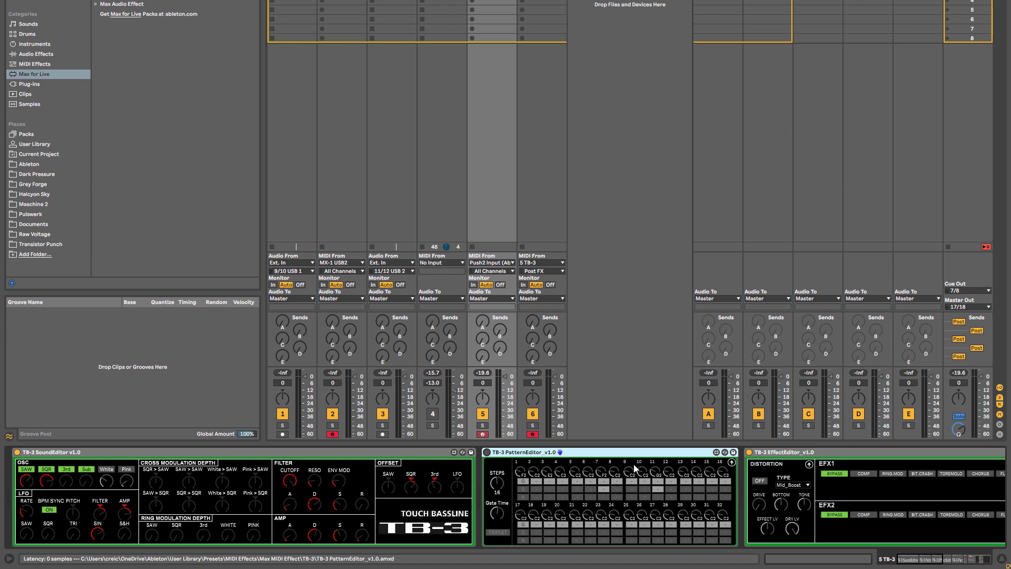
pyautogui.press('Left')
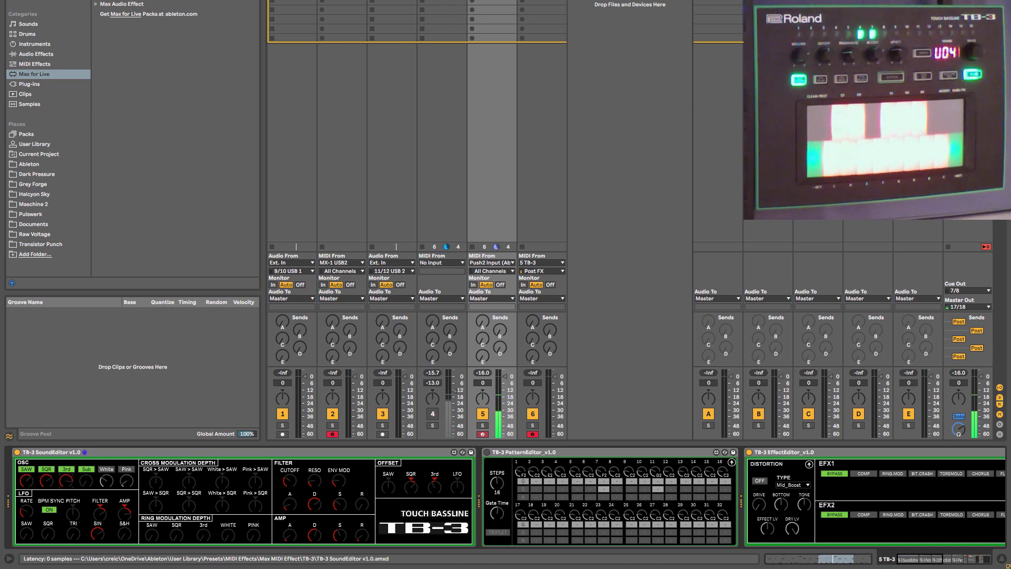
pyautogui.moveTo(290, 481); pyautogui.dragTo(290, 476)
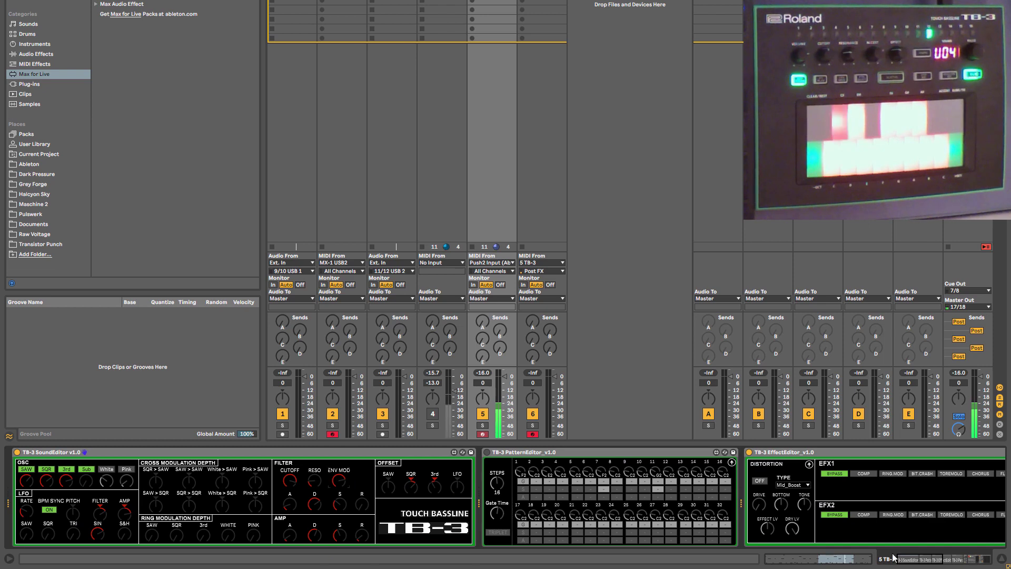
# Examine the effect types offered for EFX1 and EFX2 in the TB-3 EffectEditor
pyautogui.hscroll(10, 930, 562)
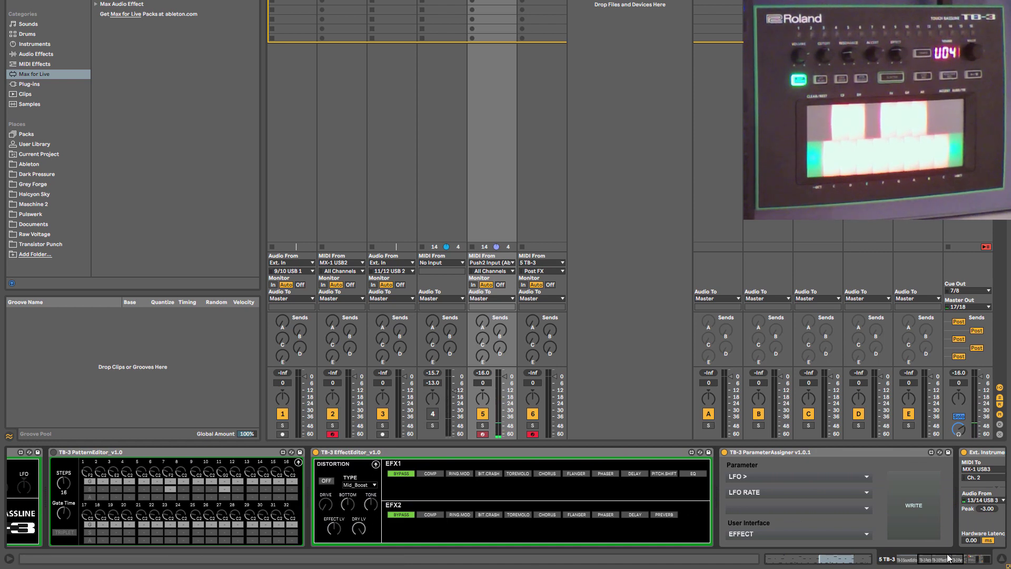
pyautogui.hscroll(-10, 948, 558)
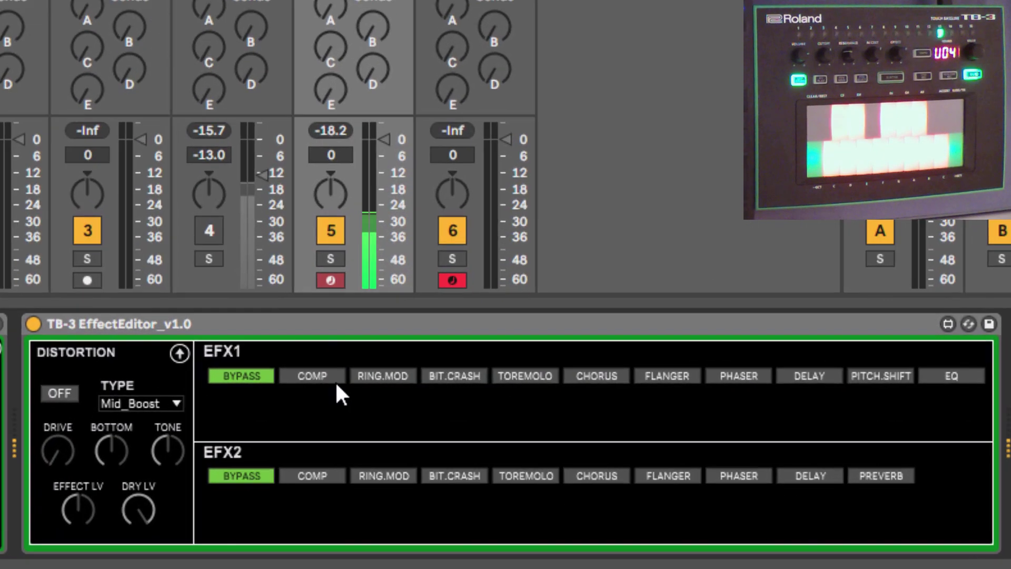
pyautogui.click(864, 474)
pyautogui.click(827, 471)
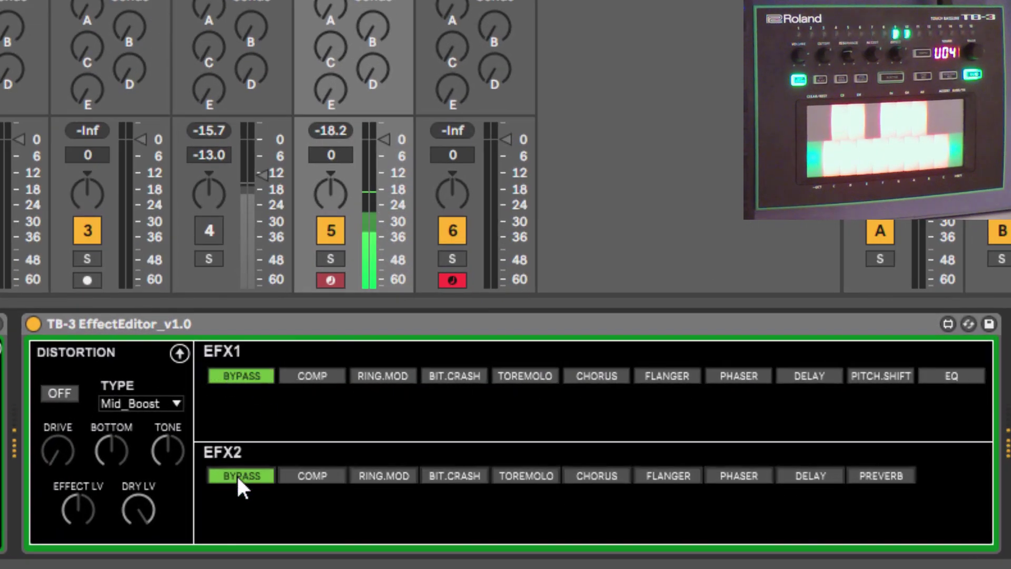
pyautogui.click(295, 476)
pyautogui.click(263, 476)
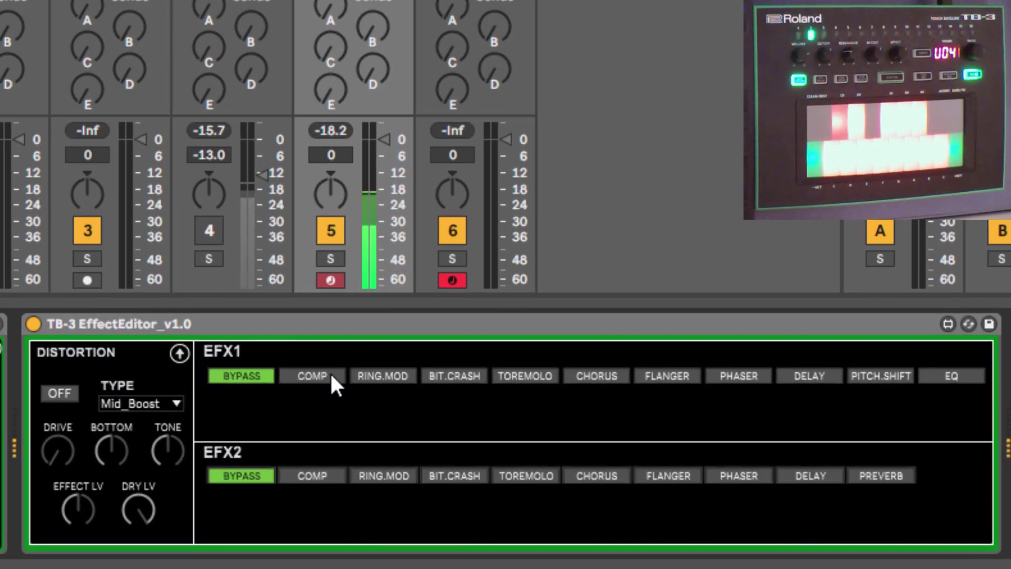
# Turn on the EffectEditor's distortion with the RAT type, raise its drive and tone, and lower the dry level
pyautogui.click(60, 393)
pyautogui.click(138, 404)
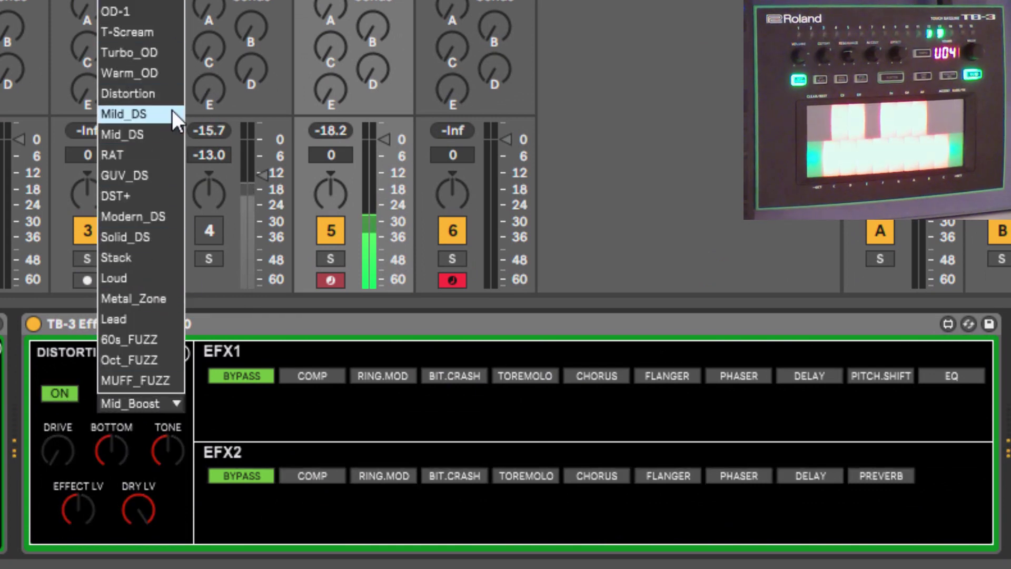
pyautogui.click(158, 163)
pyautogui.moveTo(58, 450); pyautogui.dragTo(58, 447)
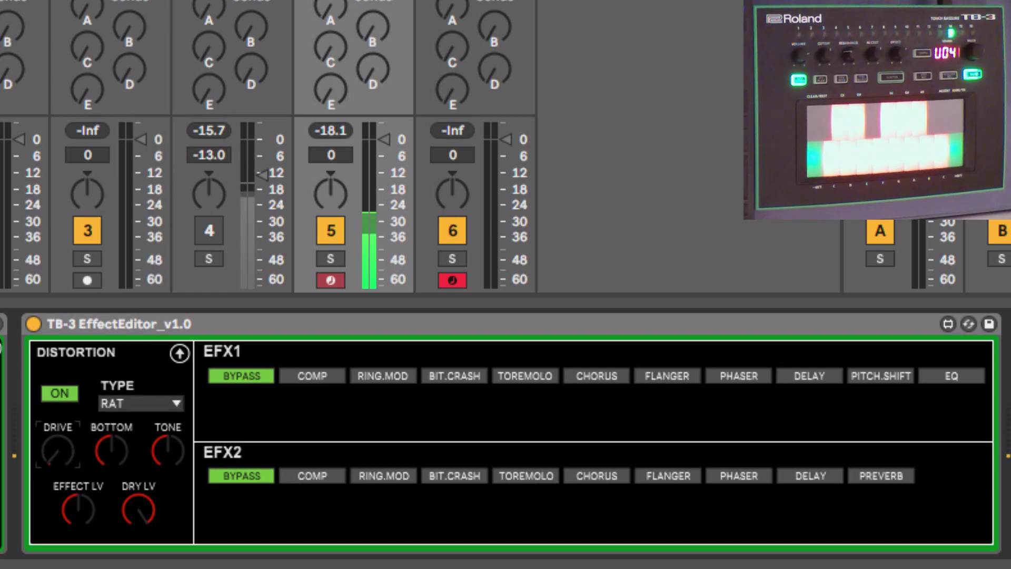
pyautogui.click(146, 456)
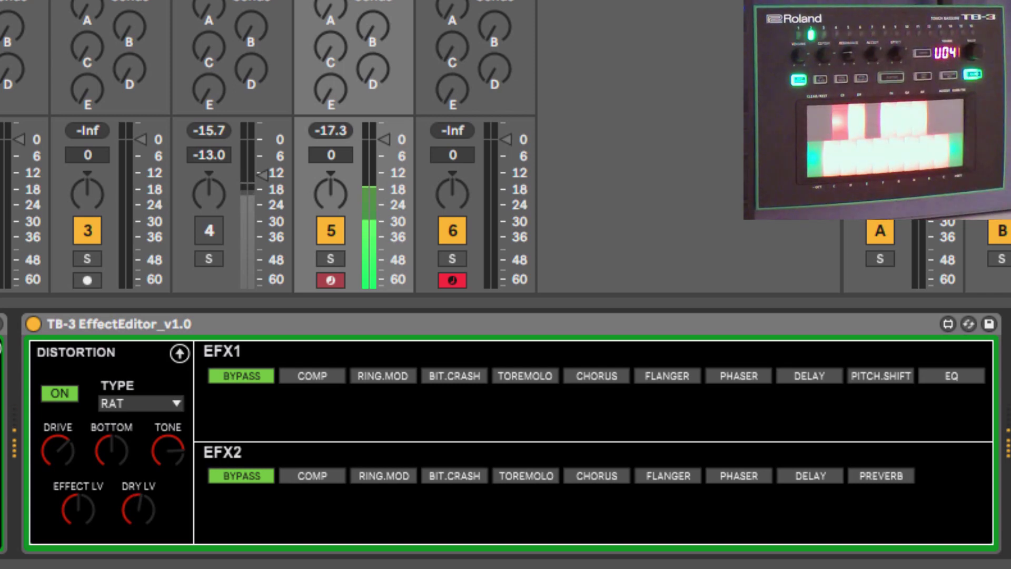
# Audition the Lead and OD-1 distortion types and settle on Turbo_OD
pyautogui.click(140, 394)
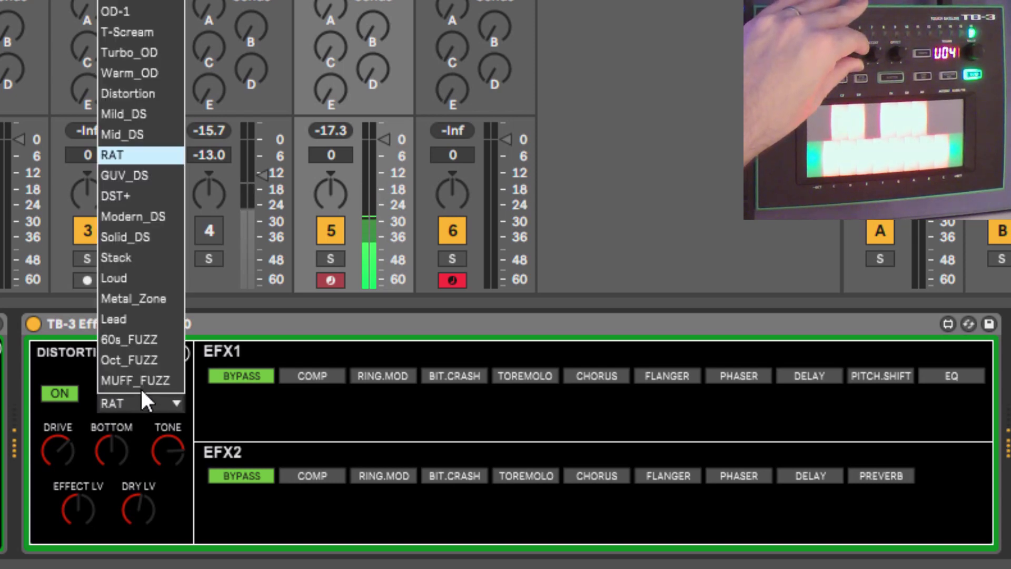
pyautogui.click(128, 315)
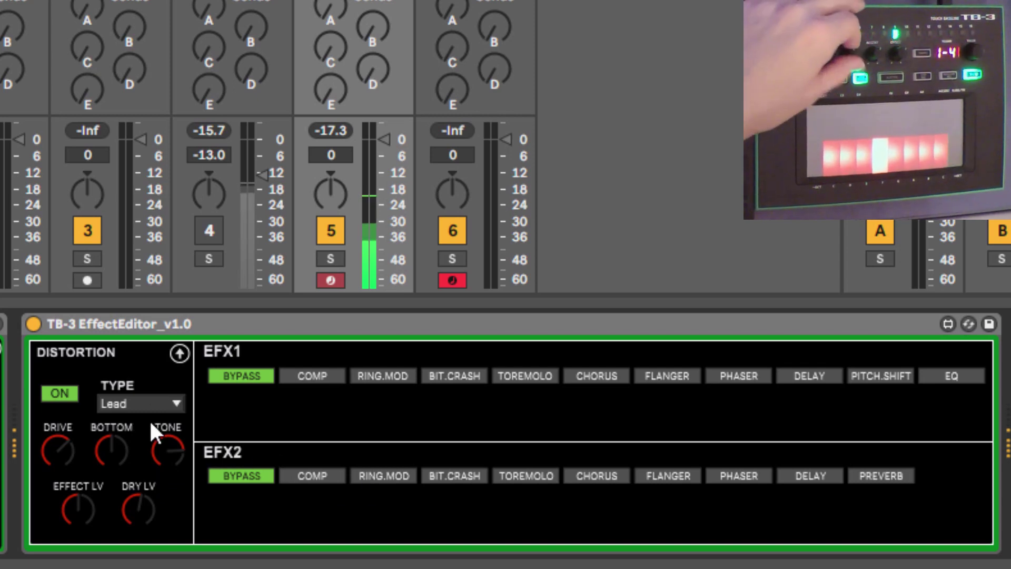
pyautogui.click(146, 405)
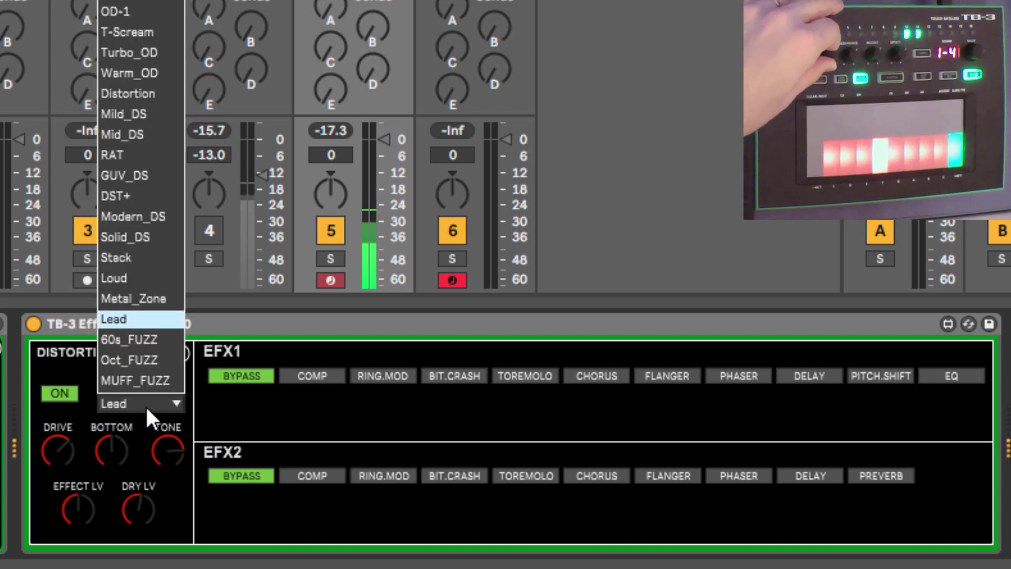
pyautogui.click(152, 9)
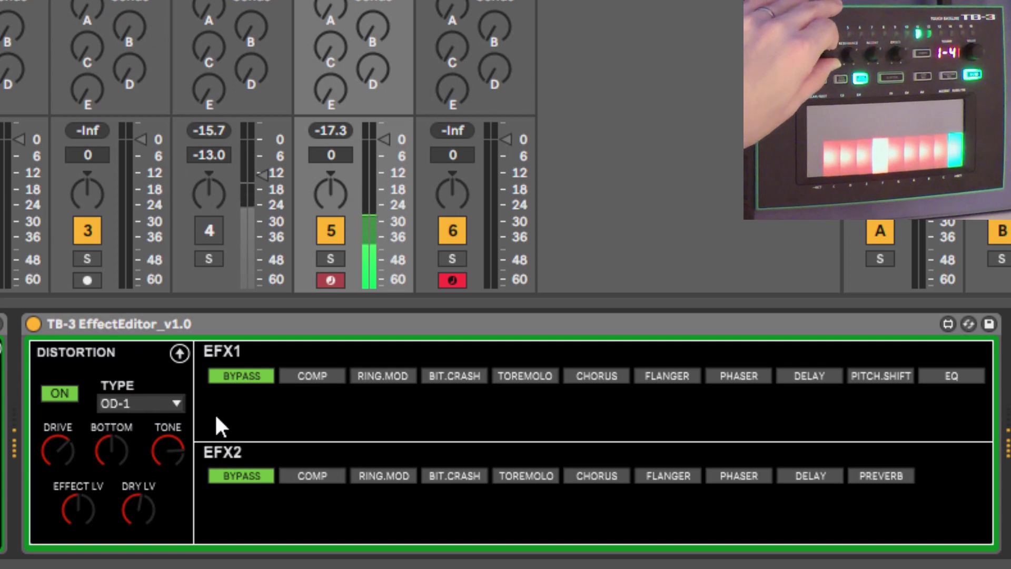
pyautogui.click(165, 402)
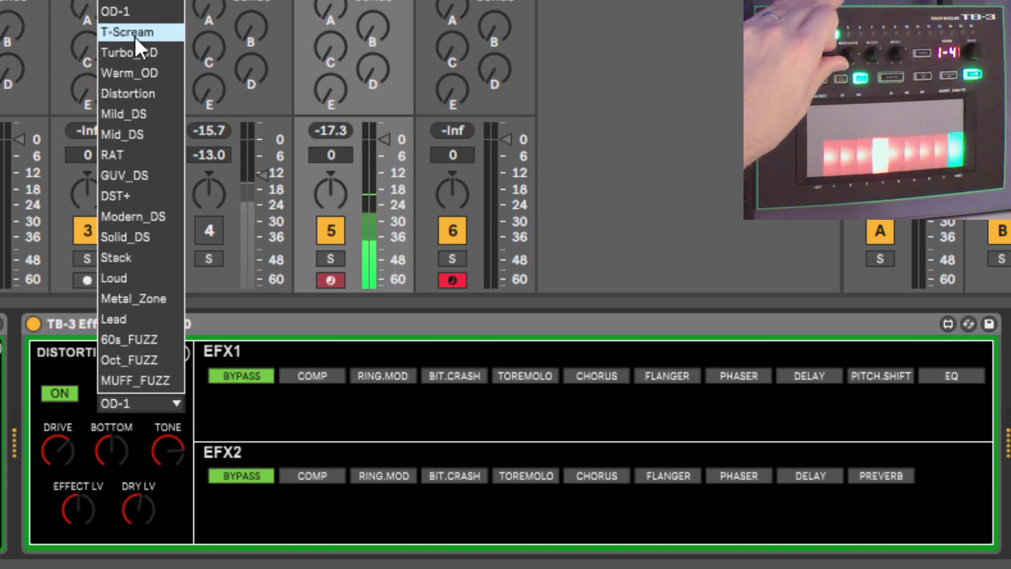
pyautogui.click(141, 53)
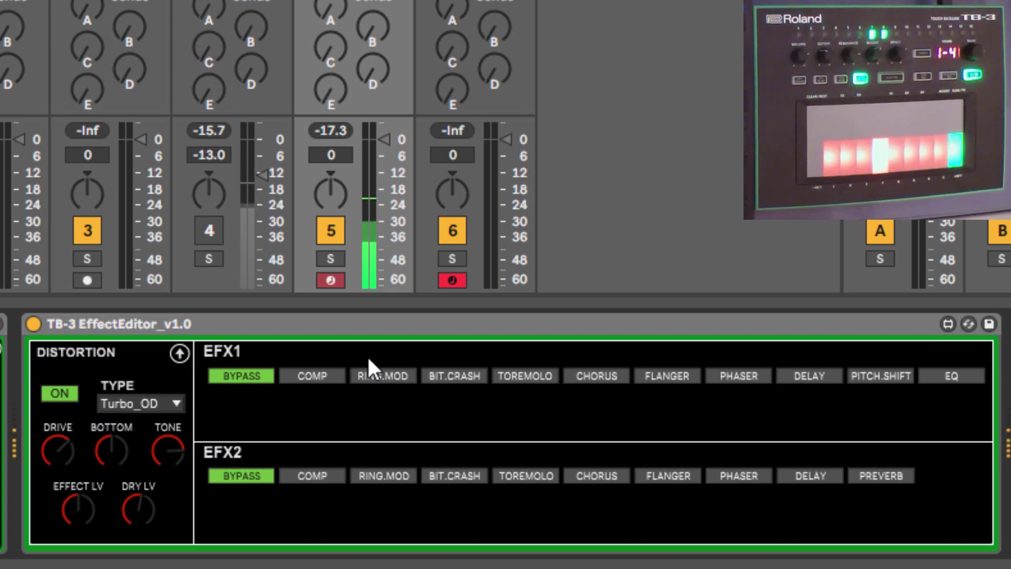
# Set EFX1 to COMP, raise its attack, release, threshold, ratio, knee and gain, and compare it with bypass before sending it to the synth
pyautogui.click(337, 377)
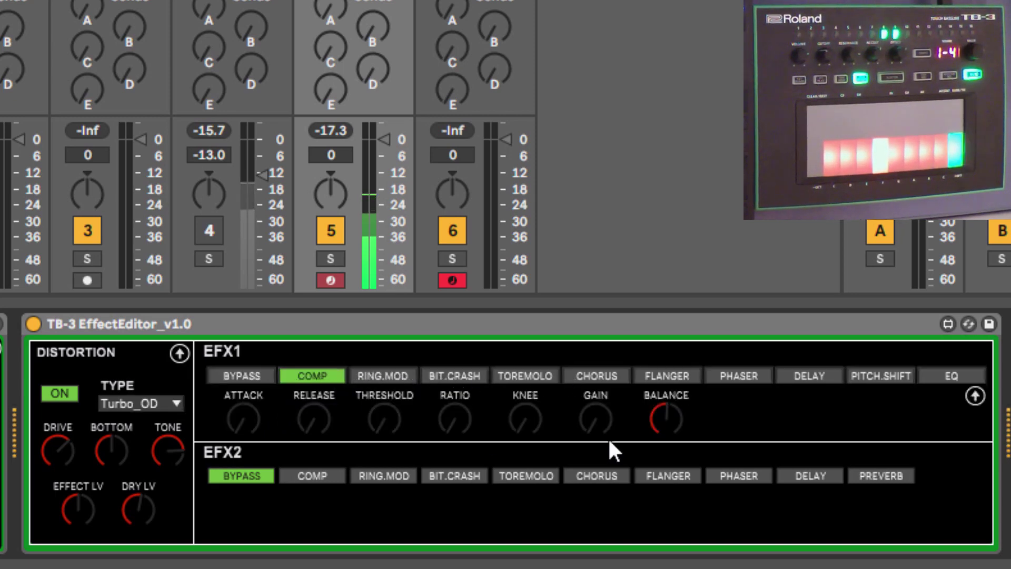
pyautogui.moveTo(235, 419); pyautogui.dragTo(235, 411)
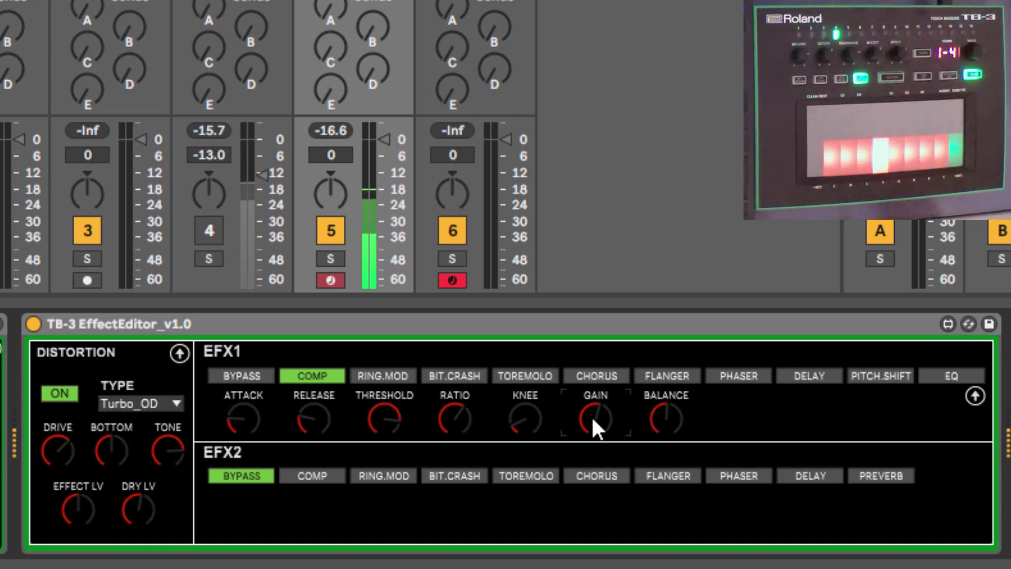
pyautogui.click(251, 374)
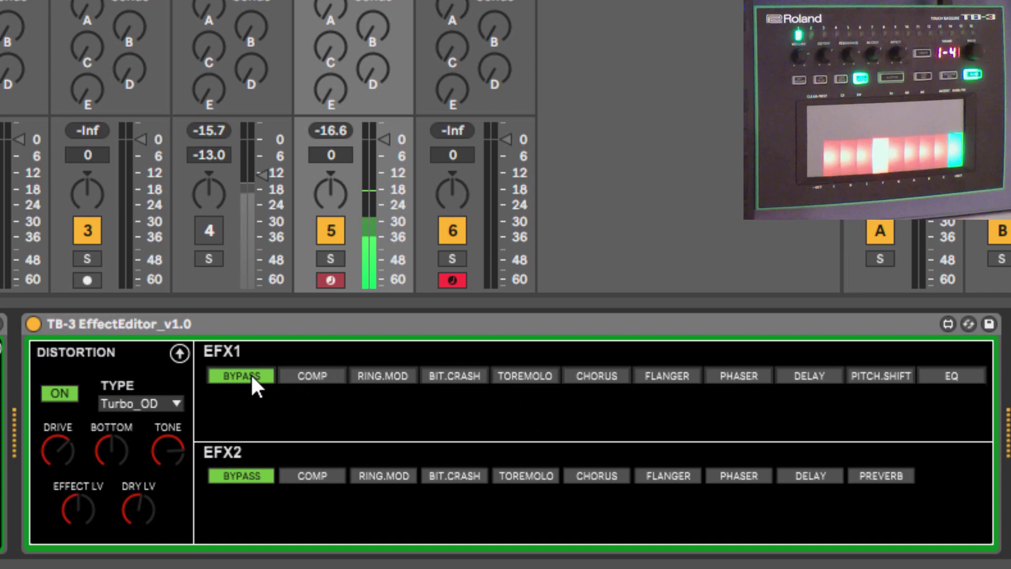
pyautogui.click(314, 374)
pyautogui.click(976, 395)
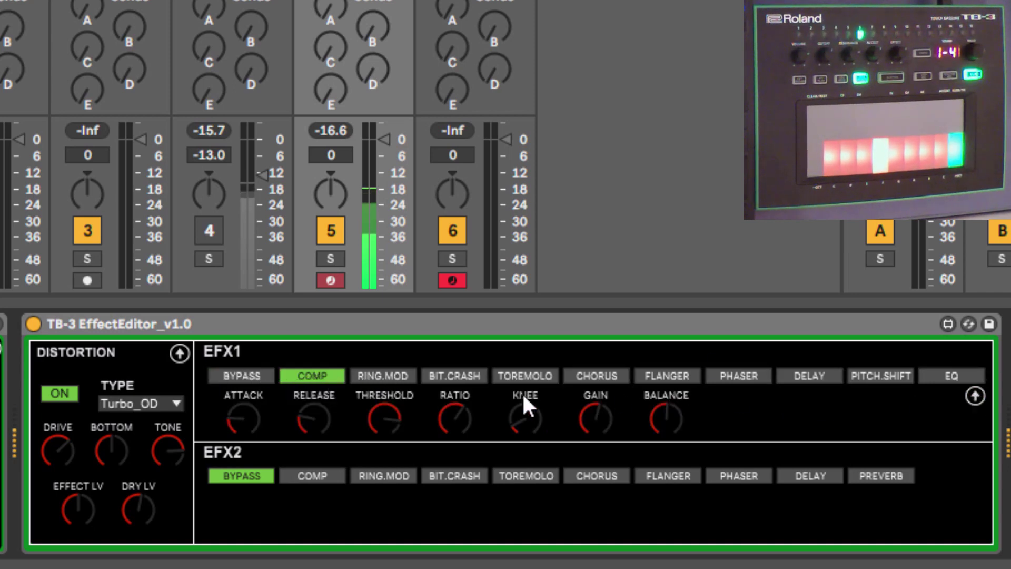
# Try BIT.CRASH on EFX1 with lowered filter, EQ low and level, and switch EFX1 to TOREMOLO
pyautogui.click(469, 372)
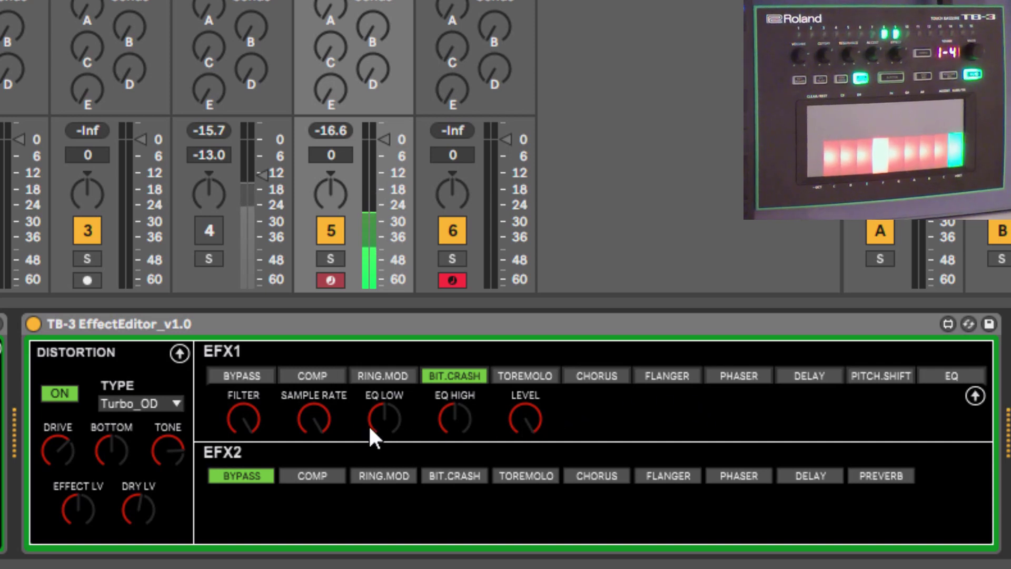
pyautogui.click(243, 419)
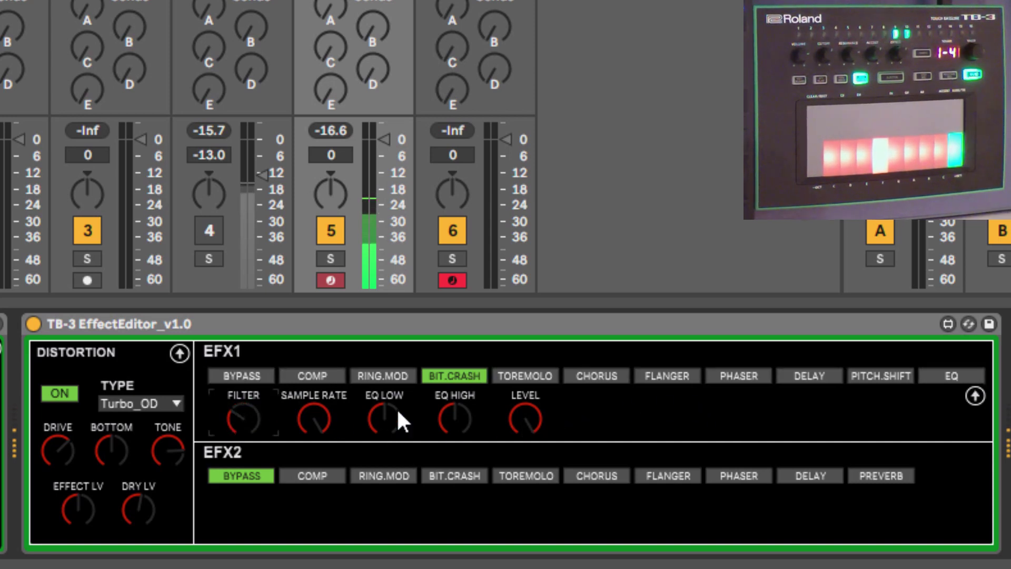
pyautogui.moveTo(384, 419); pyautogui.dragTo(385, 413)
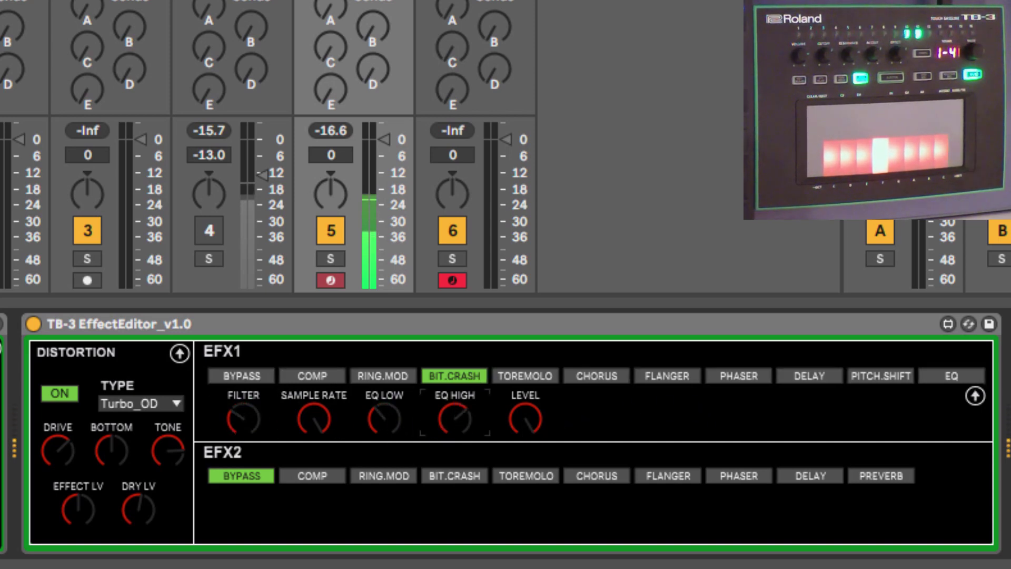
pyautogui.click(526, 418)
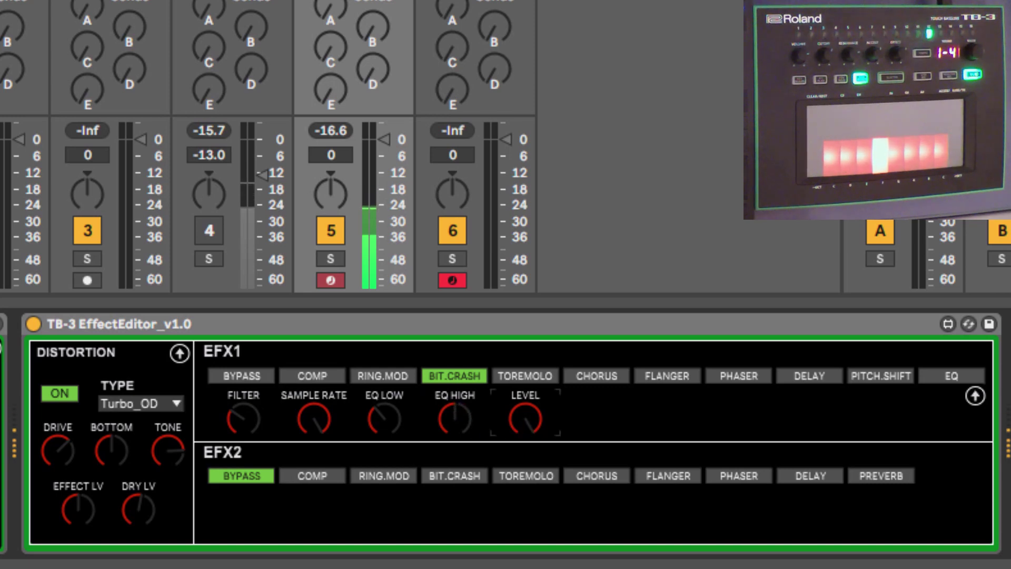
pyautogui.moveTo(526, 419); pyautogui.dragTo(525, 424)
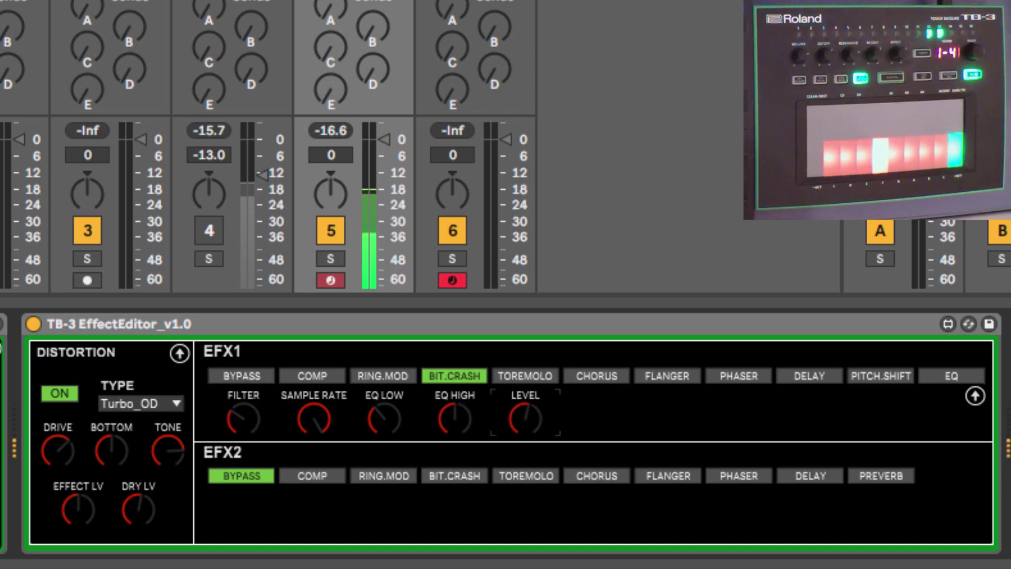
pyautogui.click(524, 380)
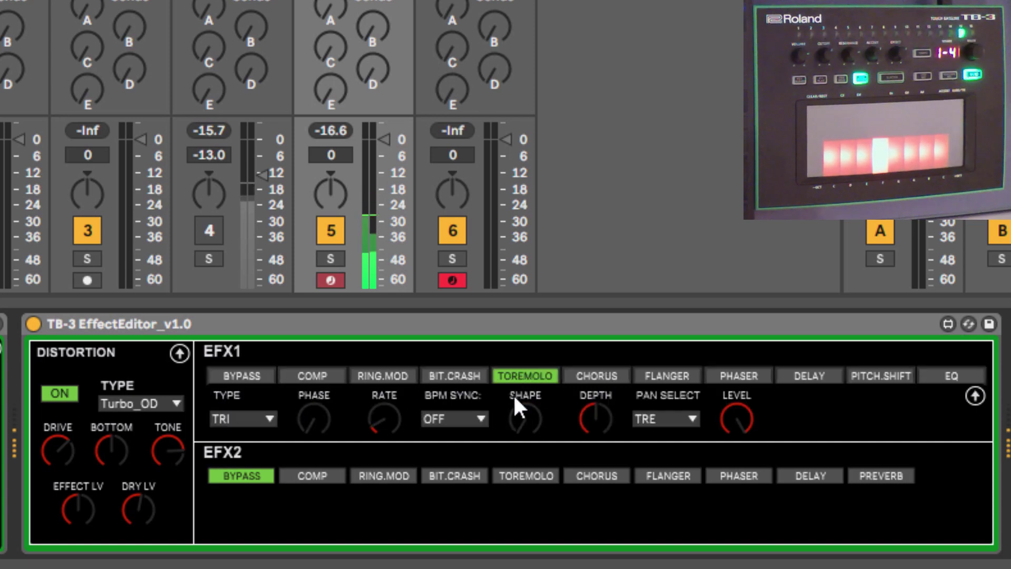
# Set EFX1 to CHORUS, raise its HPF, choose STEREO1 mode and lower its level
pyautogui.click(583, 375)
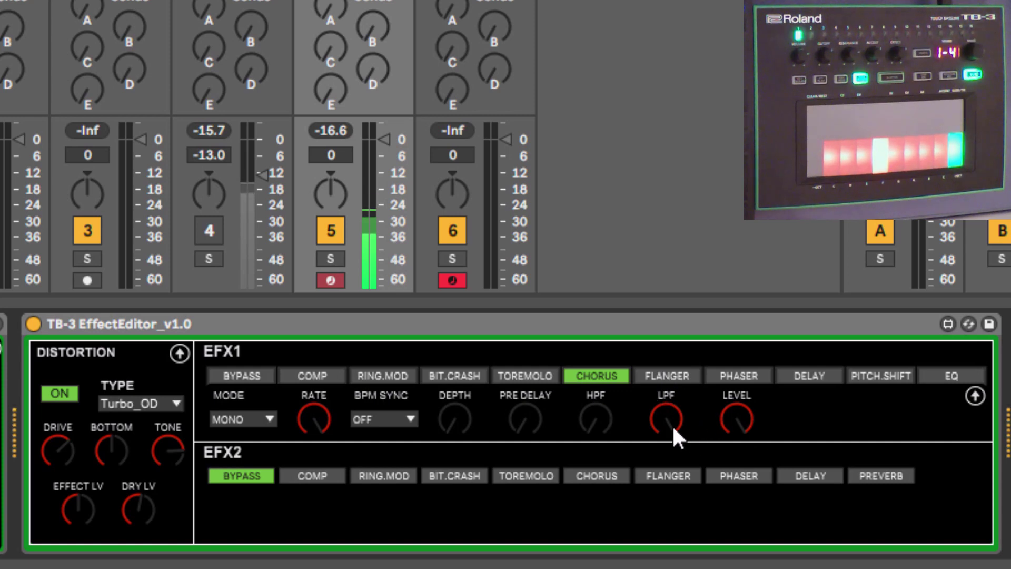
pyautogui.moveTo(669, 422)
pyautogui.mouseDown()
pyautogui.moveTo(669, 464)
pyautogui.moveTo(669, 432)
pyautogui.mouseUp()
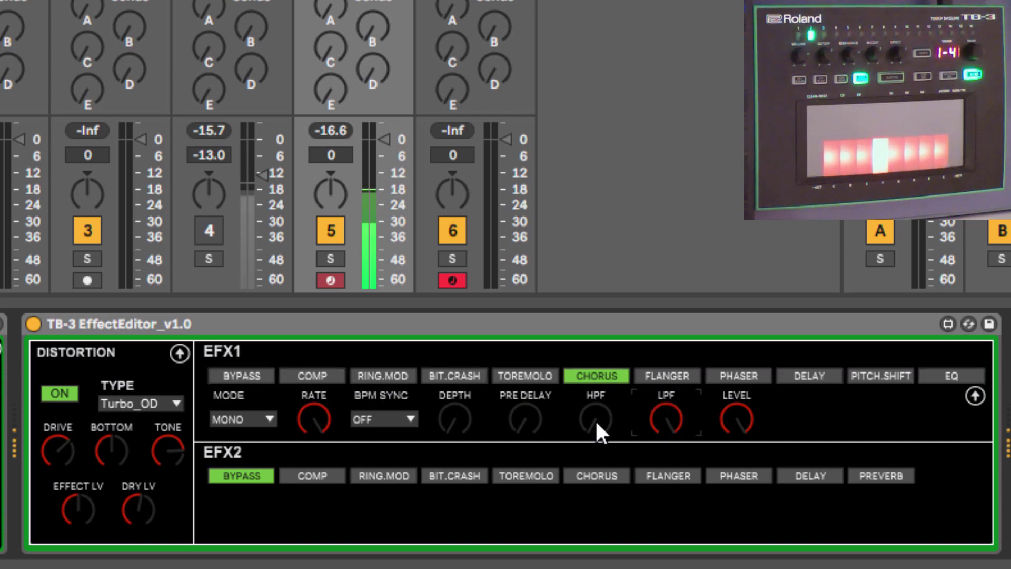
pyautogui.moveTo(599, 425); pyautogui.dragTo(599, 405)
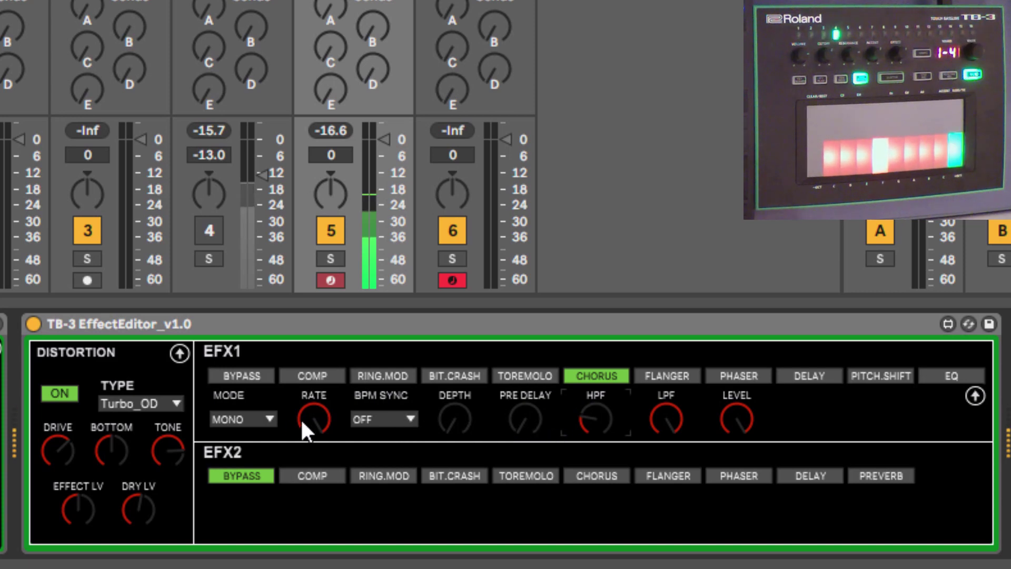
pyautogui.click(257, 418)
pyautogui.click(249, 458)
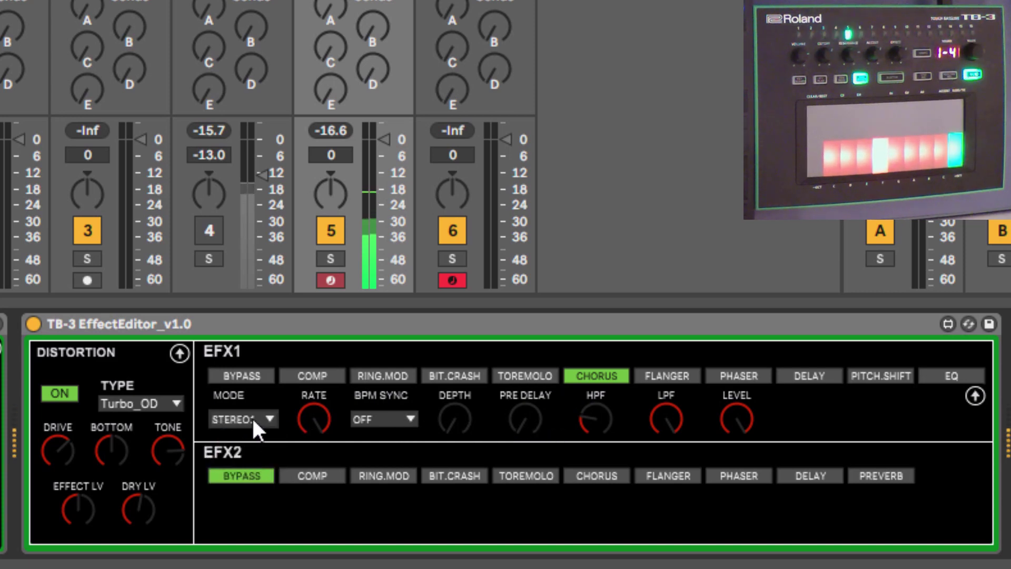
pyautogui.moveTo(730, 416)
pyautogui.mouseDown()
pyautogui.moveTo(730, 400)
pyautogui.moveTo(730, 421)
pyautogui.mouseUp()
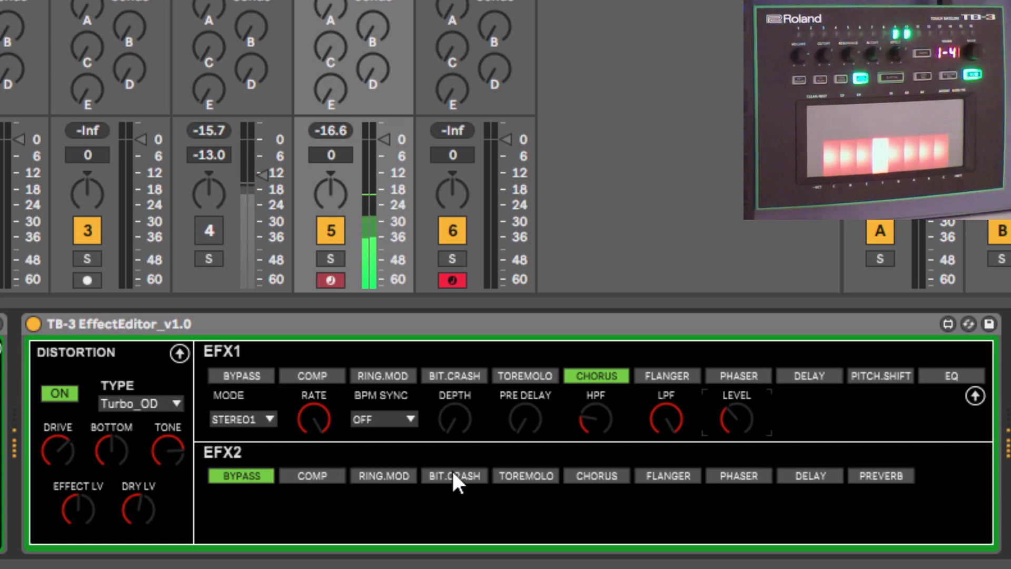
# Set EFX2 to DELAY, raise its direct level and feedback, and lower its effect level and LPF
pyautogui.click(812, 476)
pyautogui.click(737, 513)
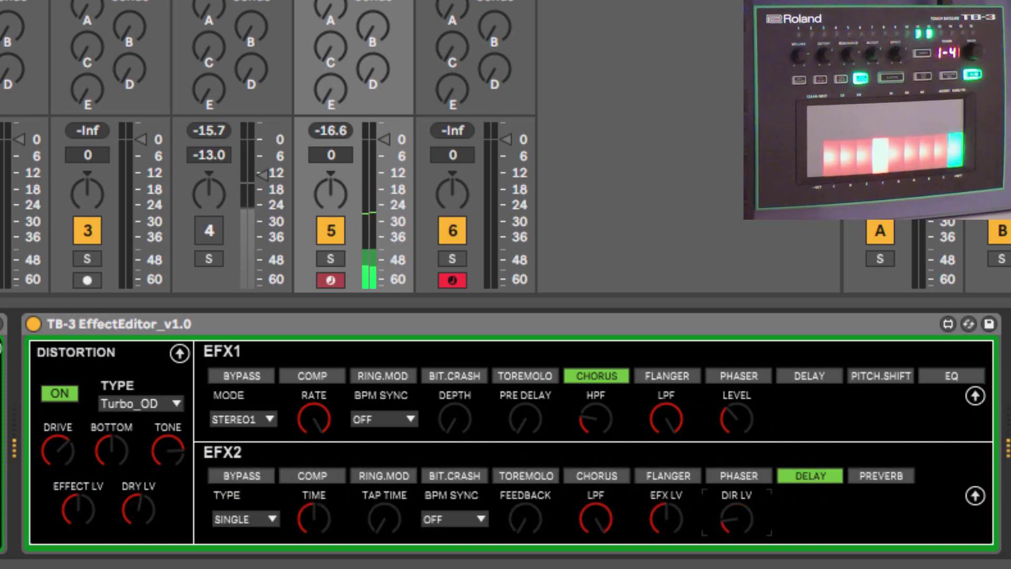
pyautogui.moveTo(737, 513); pyautogui.dragTo(737, 490)
pyautogui.click(668, 519)
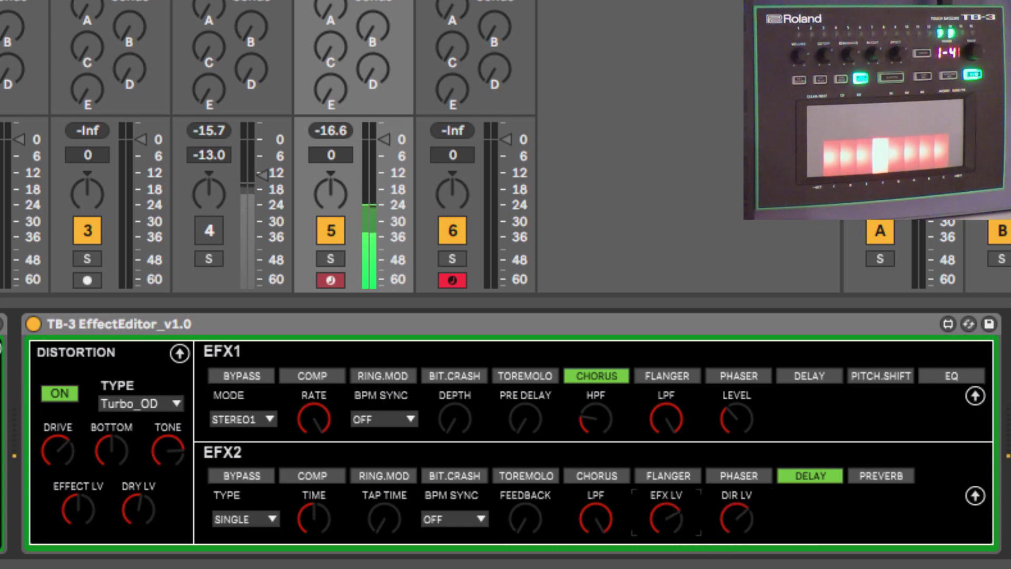
pyautogui.moveTo(668, 519); pyautogui.dragTo(631, 535)
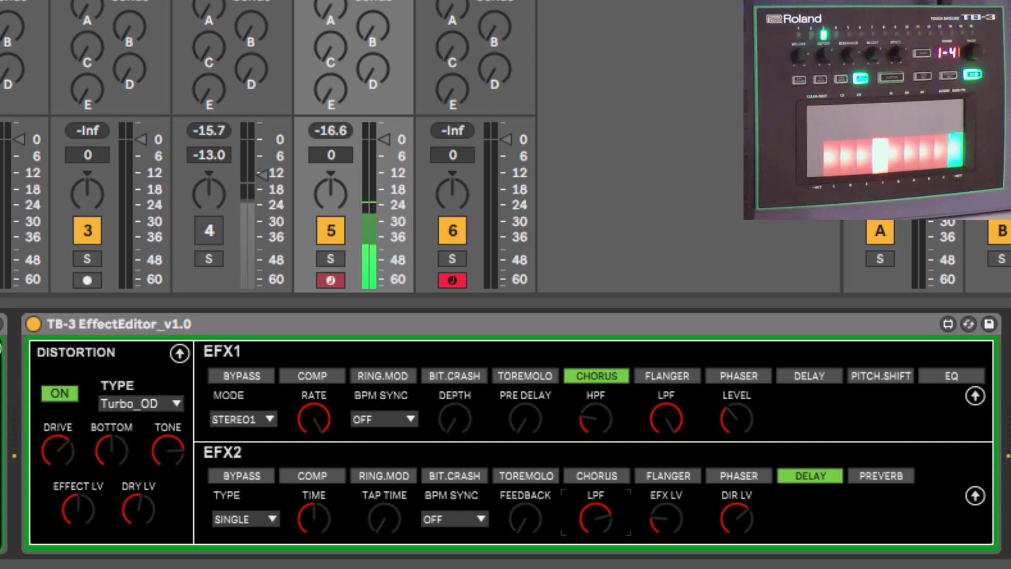
pyautogui.moveTo(526, 514); pyautogui.dragTo(526, 501)
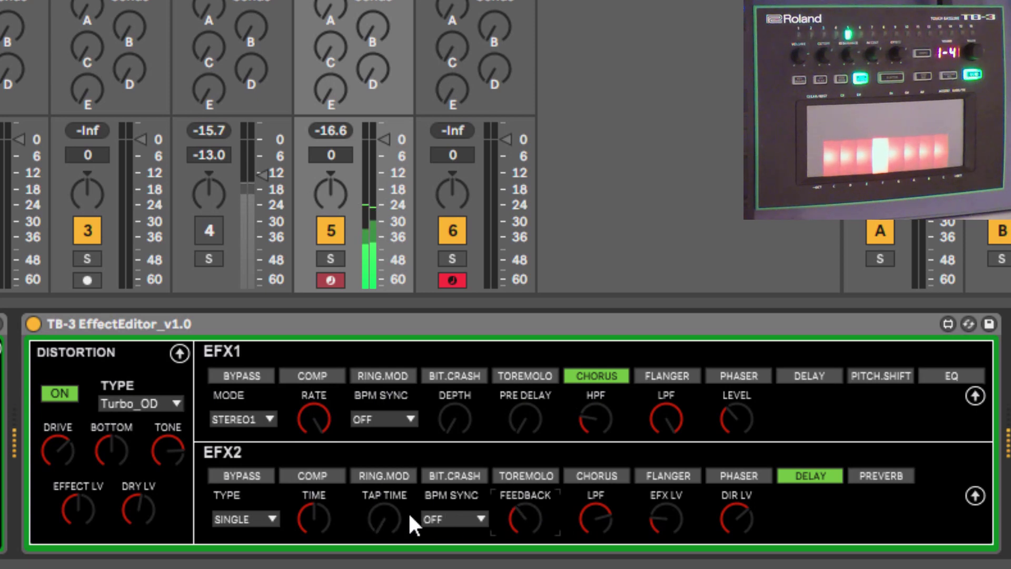
# Sync the EFX2 delay to 1/2, fully open its LPF and raise its tap time
pyautogui.click(458, 519)
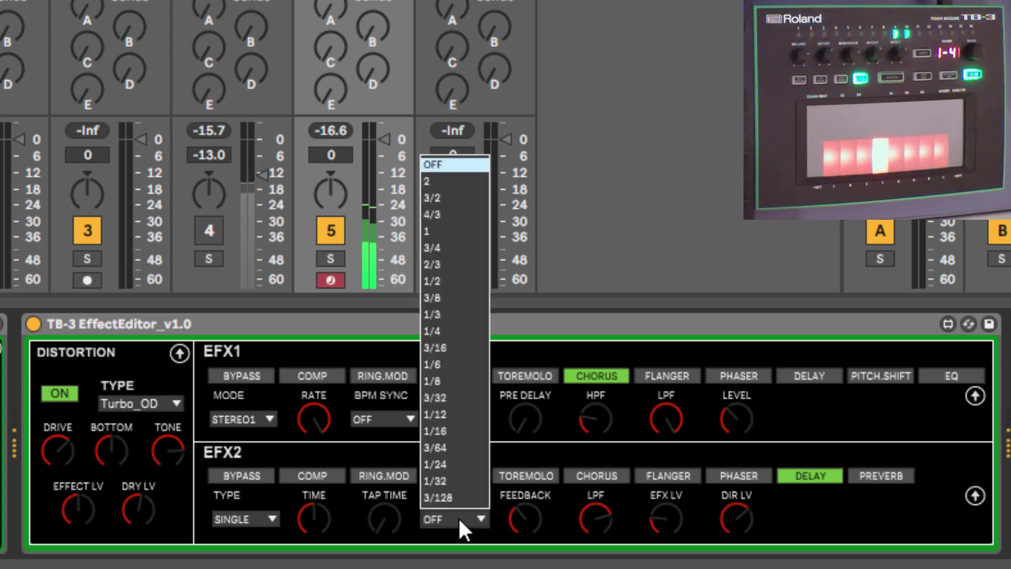
pyautogui.click(468, 281)
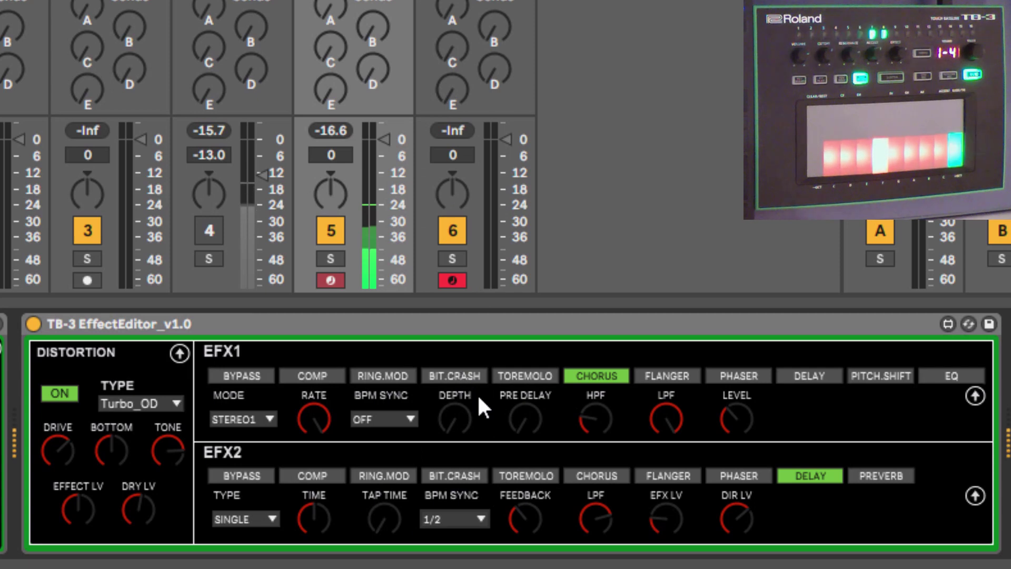
pyautogui.click(591, 519)
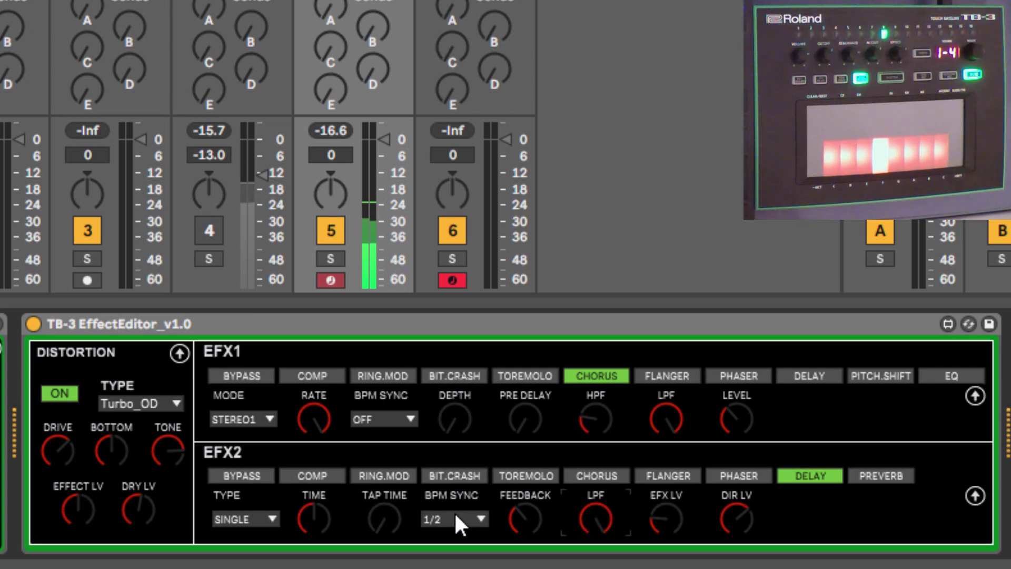
pyautogui.moveTo(390, 520); pyautogui.dragTo(391, 514)
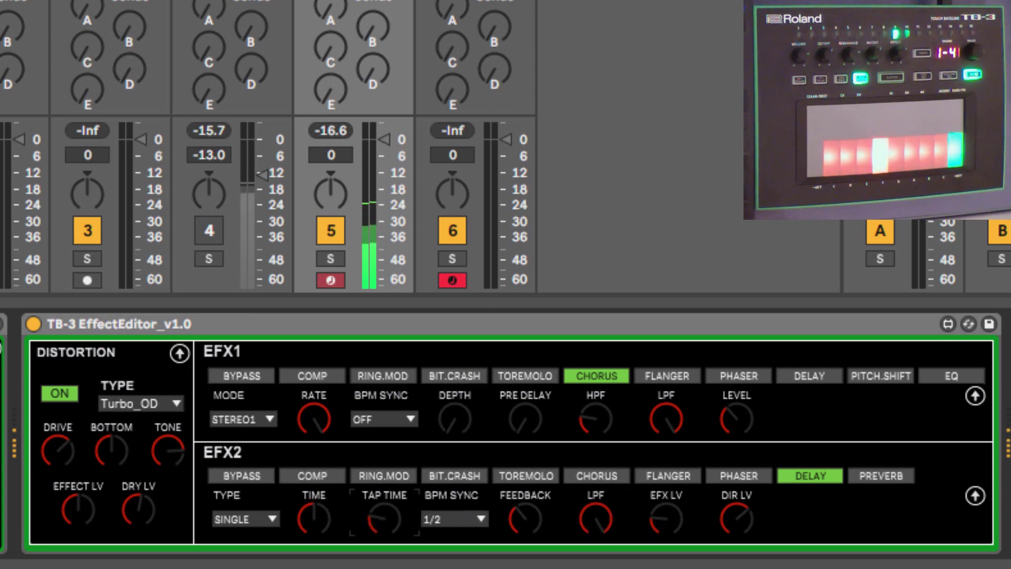
# Audition the PAN delay type on EFX2 and settle on STEREO
pyautogui.click(271, 519)
pyautogui.click(261, 481)
pyautogui.click(262, 520)
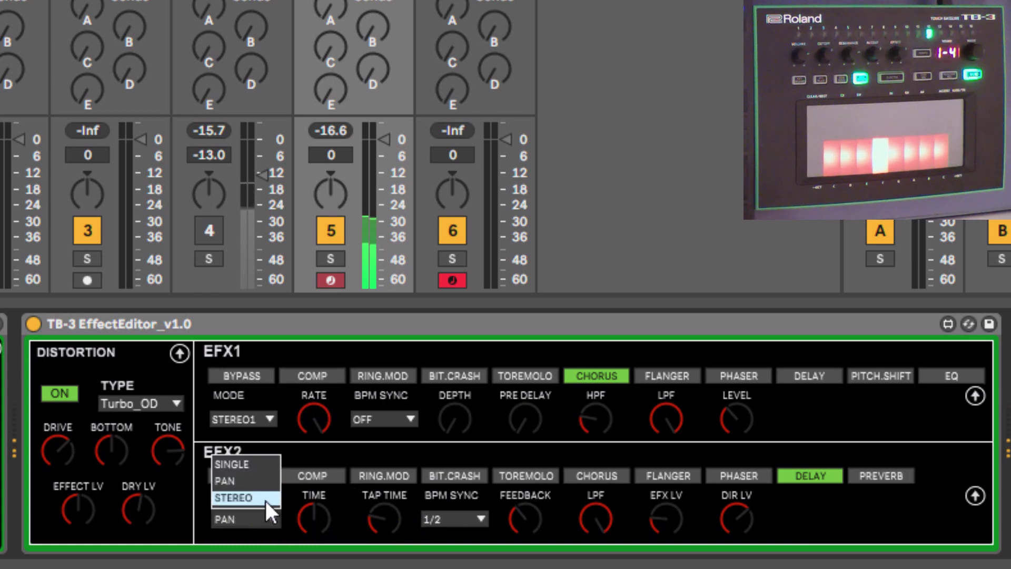
pyautogui.click(265, 499)
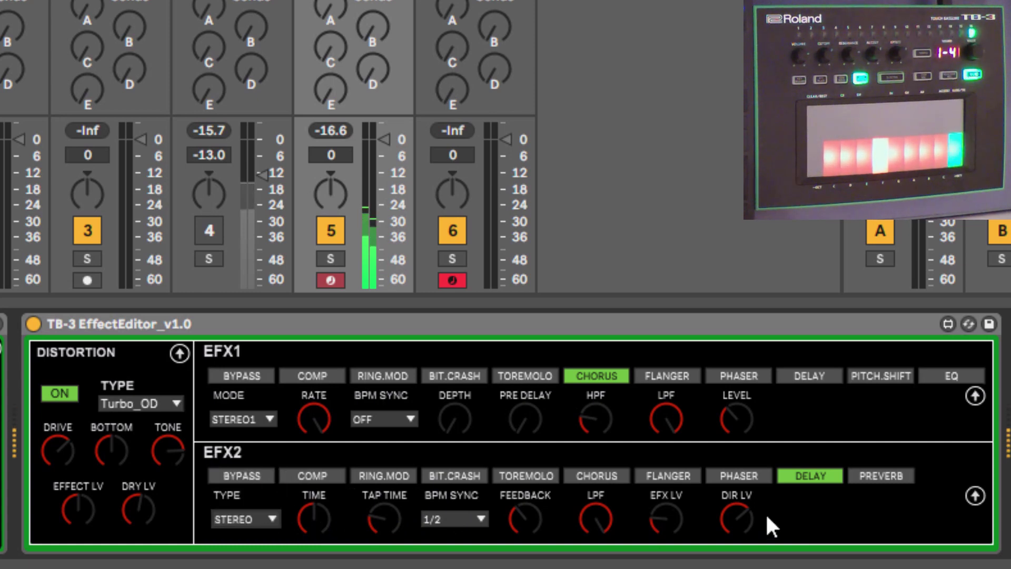
# Set EFX2 to PREVERB, raise its spring and density, and drop the dry level to hear the reverb alone before raising it again
pyautogui.click(868, 477)
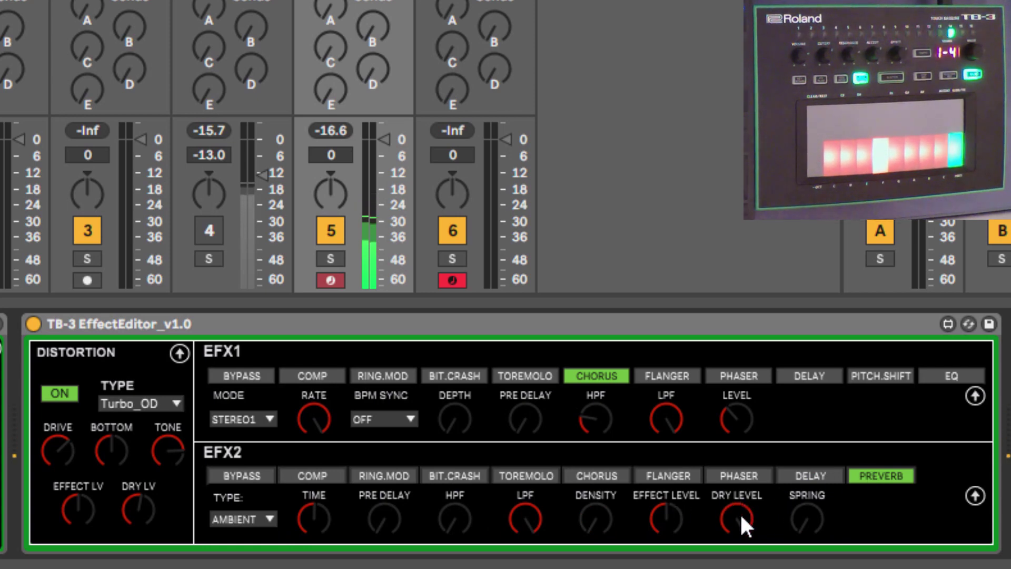
pyautogui.moveTo(738, 522)
pyautogui.mouseDown()
pyautogui.moveTo(738, 512)
pyautogui.moveTo(738, 535)
pyautogui.mouseUp()
pyautogui.moveTo(824, 532); pyautogui.dragTo(823, 527)
pyautogui.moveTo(759, 524); pyautogui.dragTo(758, 505)
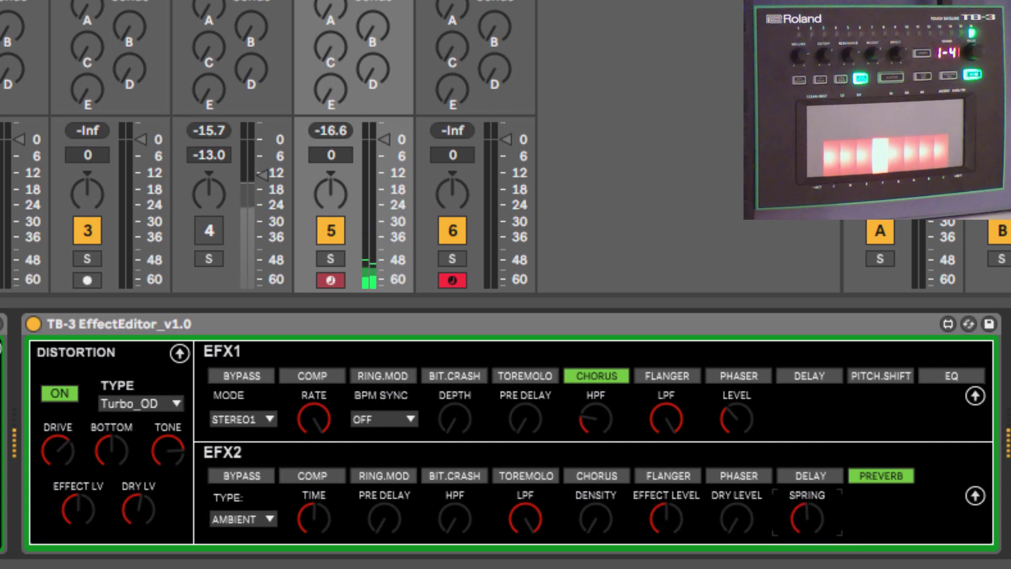
pyautogui.moveTo(606, 519); pyautogui.dragTo(606, 497)
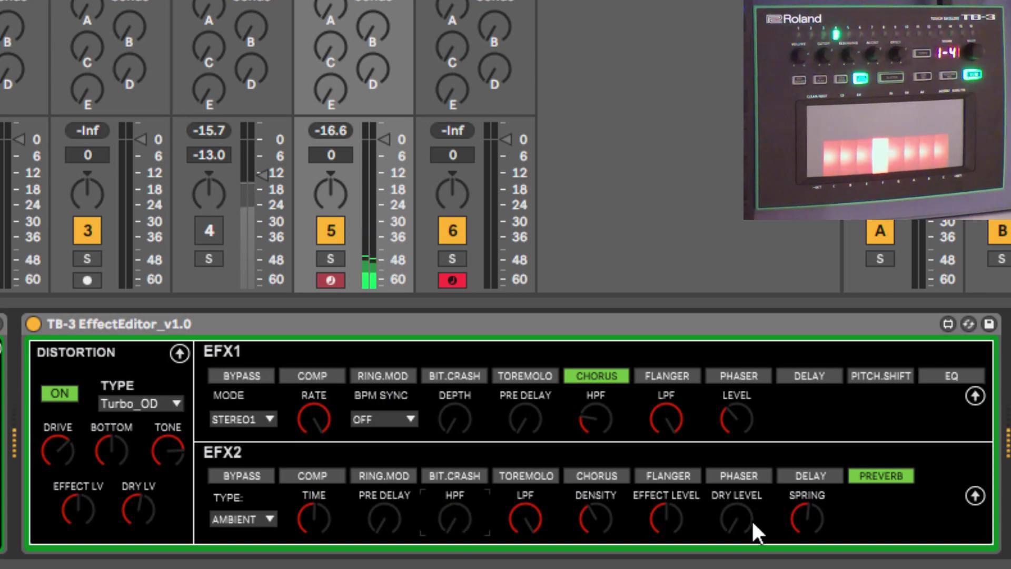
pyautogui.moveTo(756, 529); pyautogui.dragTo(756, 495)
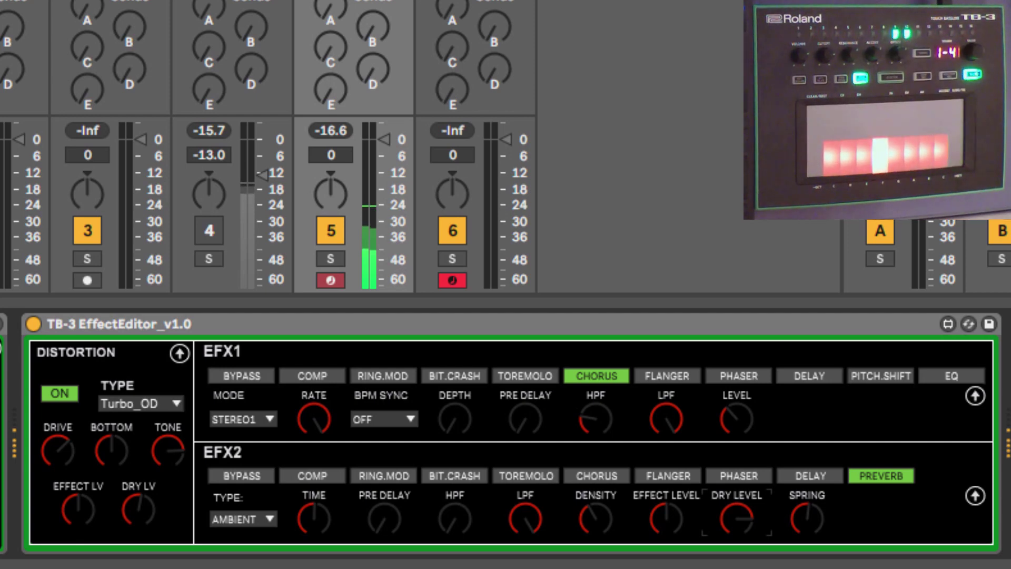
# In the TB-3 ParameterAssigner, choose EFX2, REVERB and RV EFFECT LEVEL as the parameter for the EFFECT control
pyautogui.hscroll(6, 690, 422)
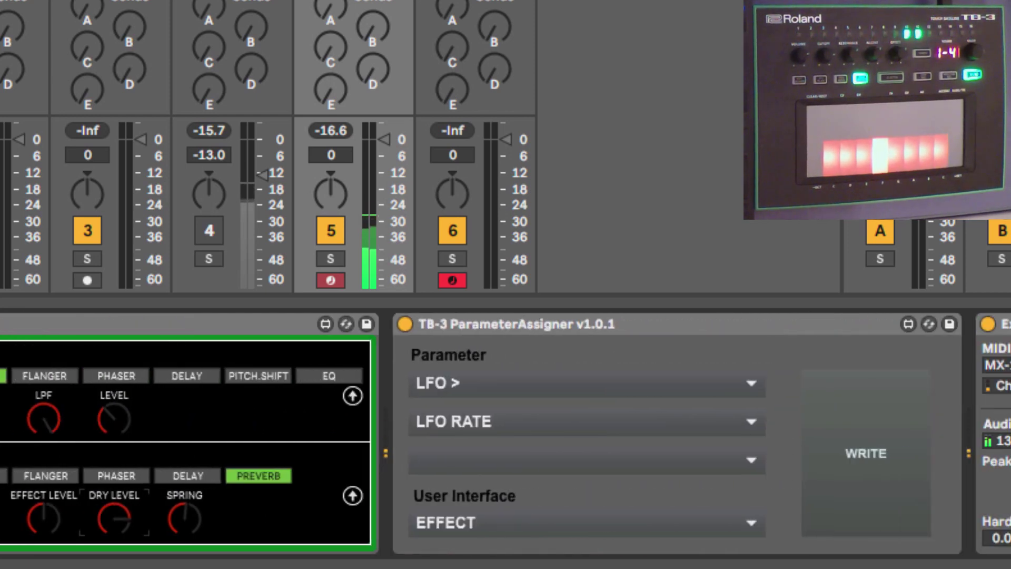
pyautogui.click(492, 521)
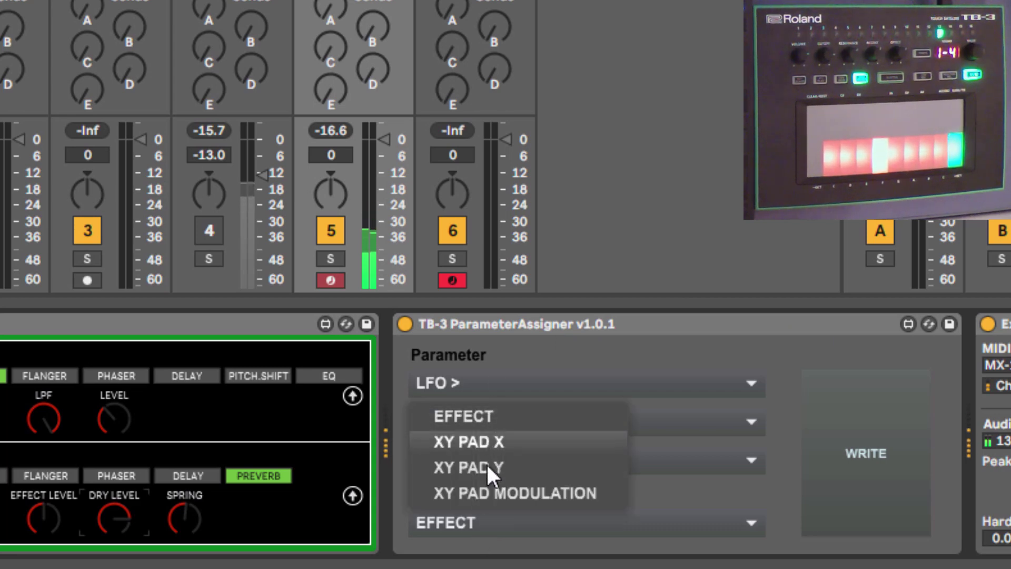
pyautogui.click(492, 414)
pyautogui.click(506, 387)
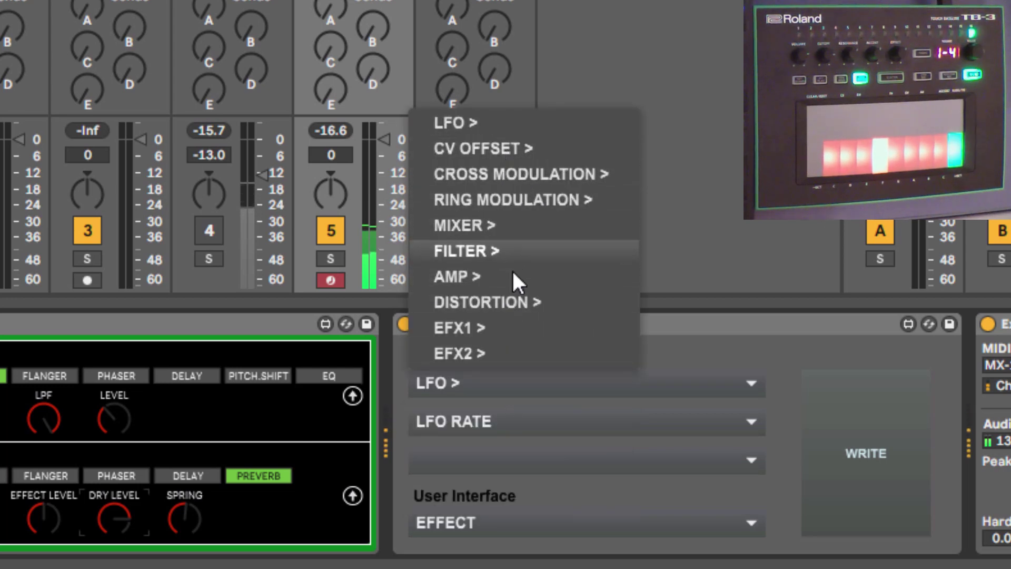
pyautogui.click(508, 358)
pyautogui.click(503, 419)
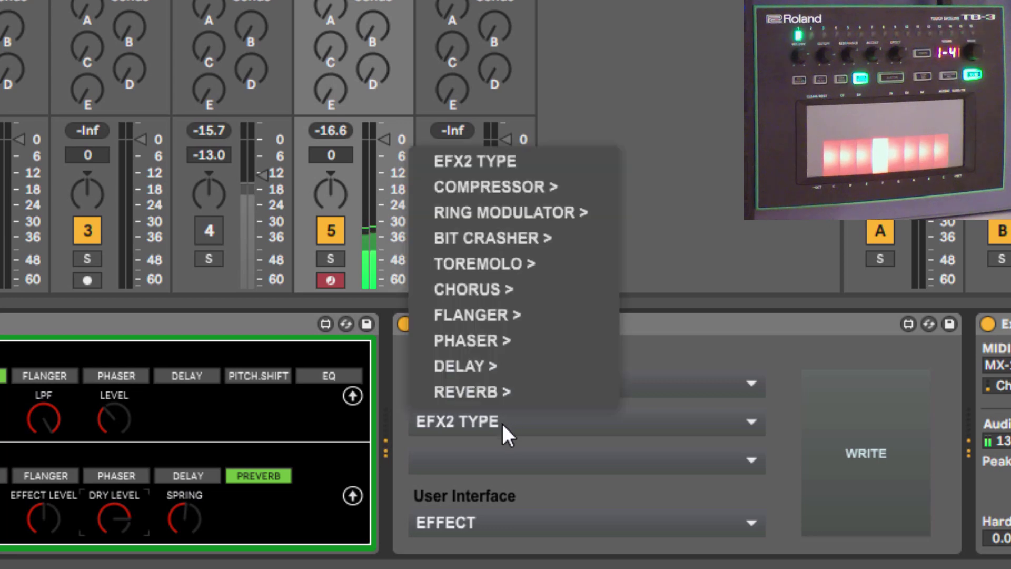
pyautogui.click(504, 390)
pyautogui.click(498, 463)
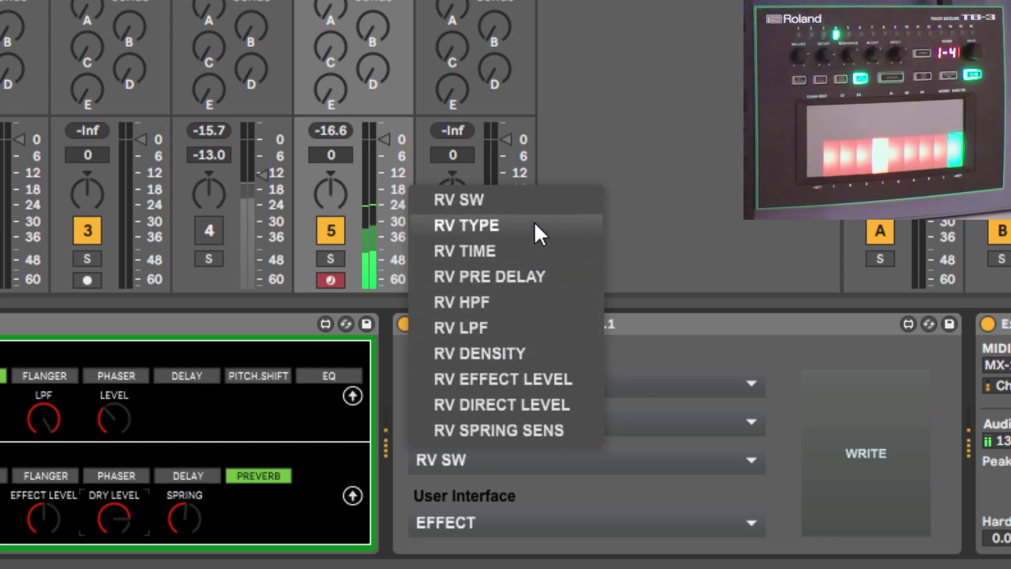
pyautogui.click(497, 369)
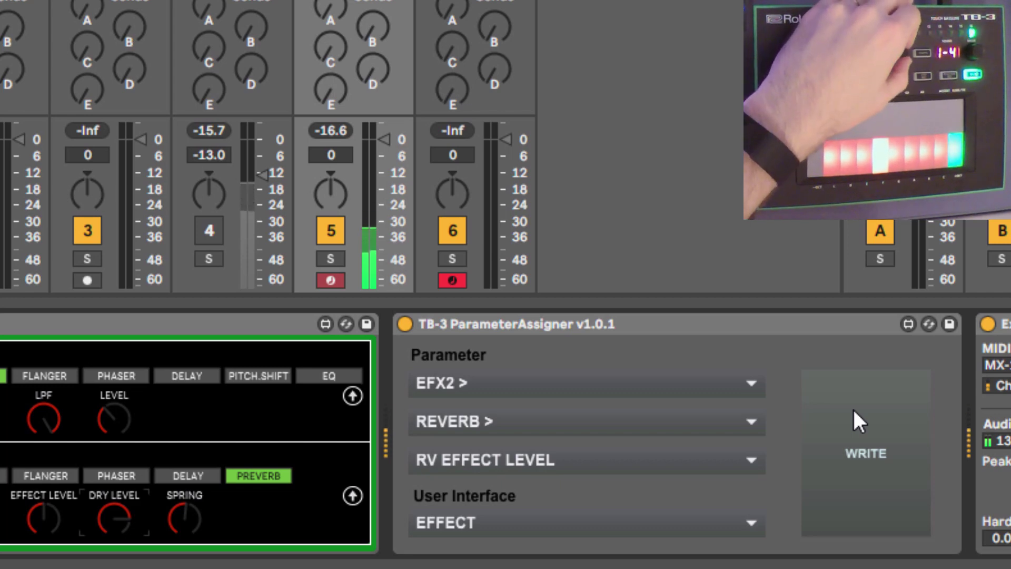
# Lower the reverb's effect level, send the EFX1 settings to the synth and write the EFFECT control assignment
pyautogui.click(51, 507)
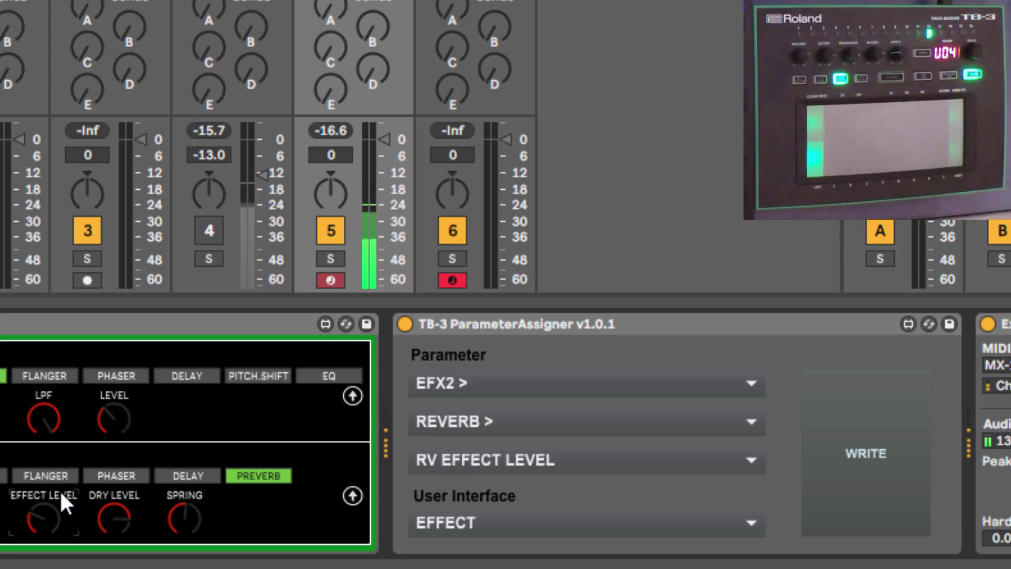
pyautogui.click(351, 399)
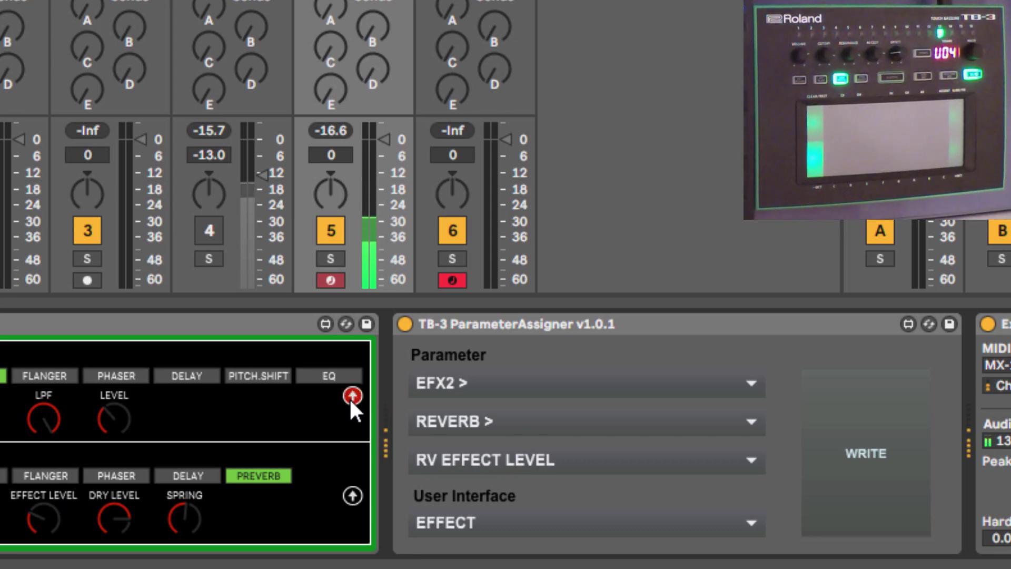
pyautogui.click(845, 440)
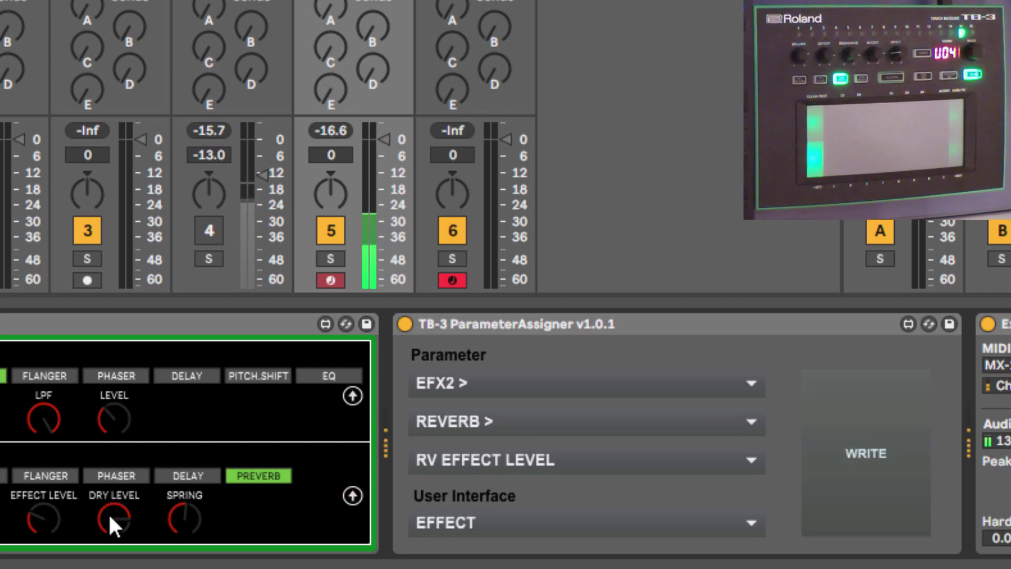
# Raise the EFX2 reverb's dry level and adjust its spring amount
pyautogui.moveTo(109, 513); pyautogui.dragTo(109, 502)
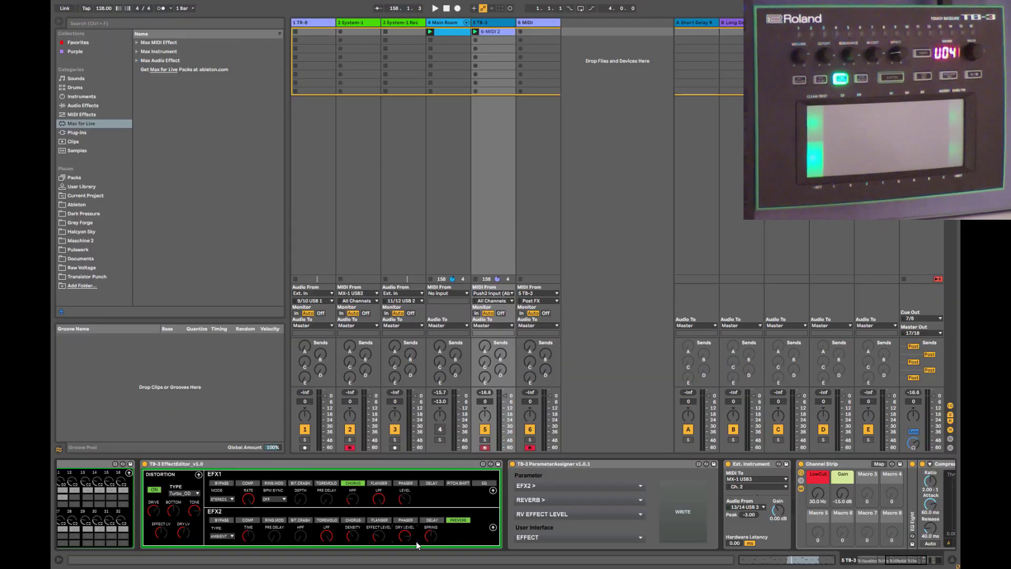
pyautogui.moveTo(431, 536); pyautogui.dragTo(430, 534)
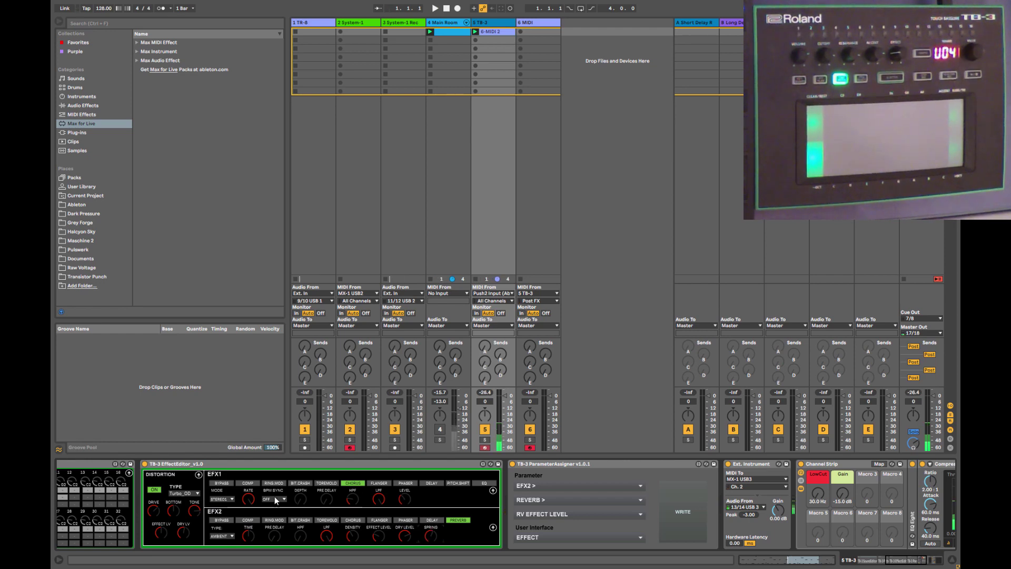
# Bring the TB-3 SoundEditor back into view in the TB-3 track's device chain and start playback
pyautogui.click(490, 390)
pyautogui.click(906, 563)
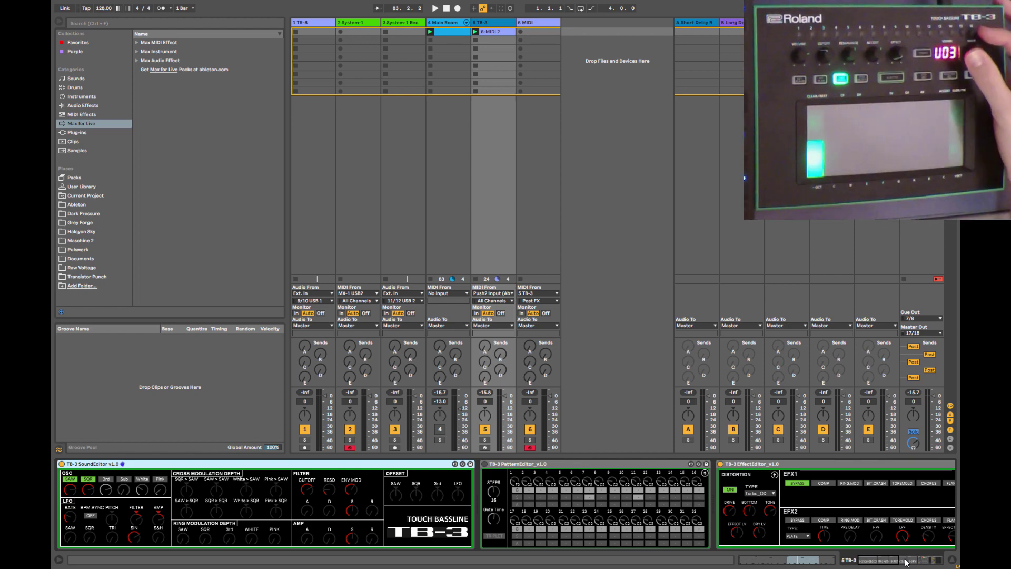
pyautogui.press('space')
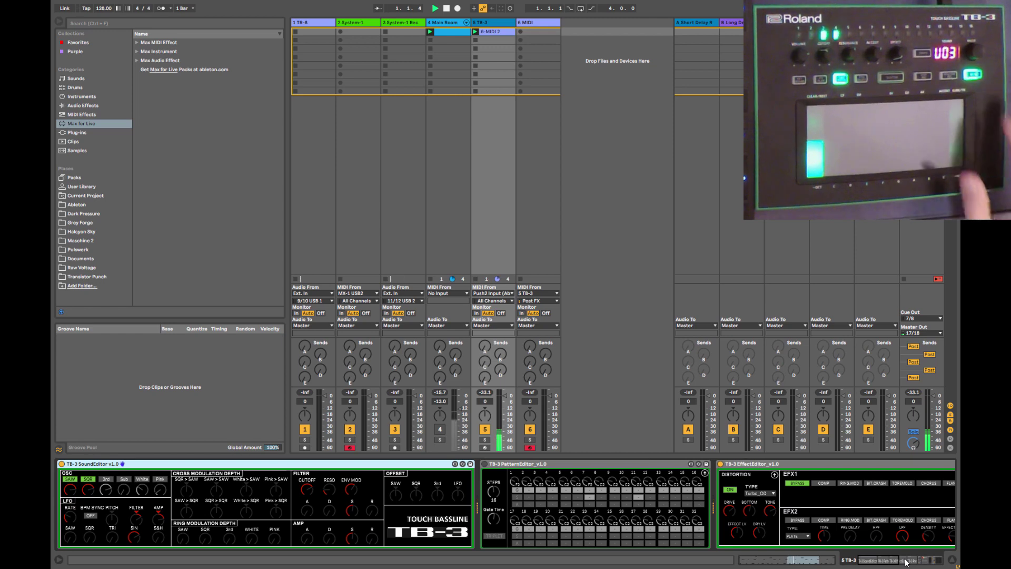